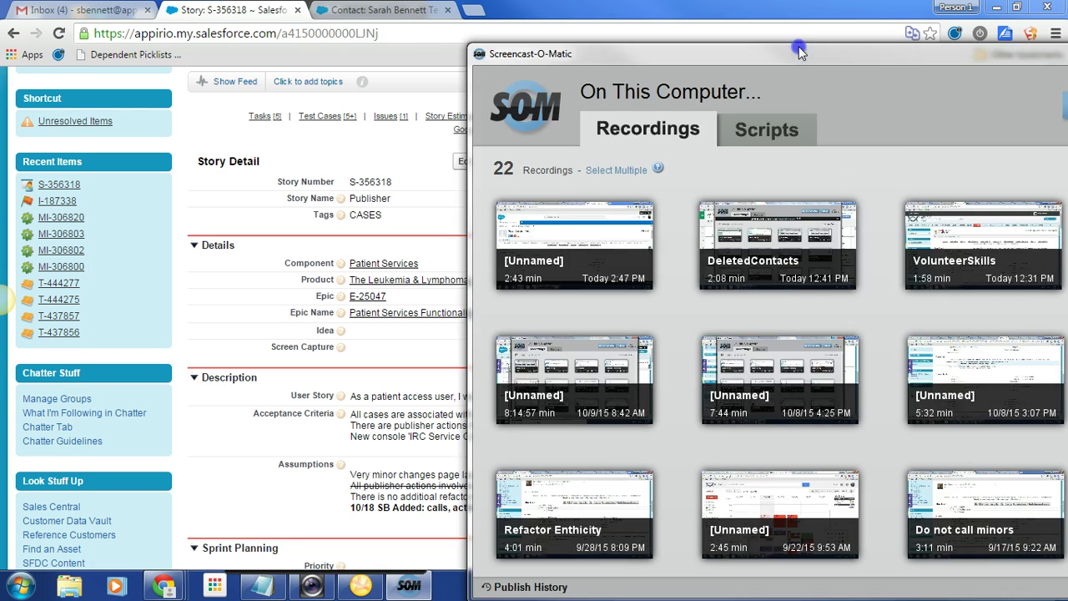
# Review story S-356318's acceptance criteria for case feed publisher actions
pyautogui.click(661, 415)
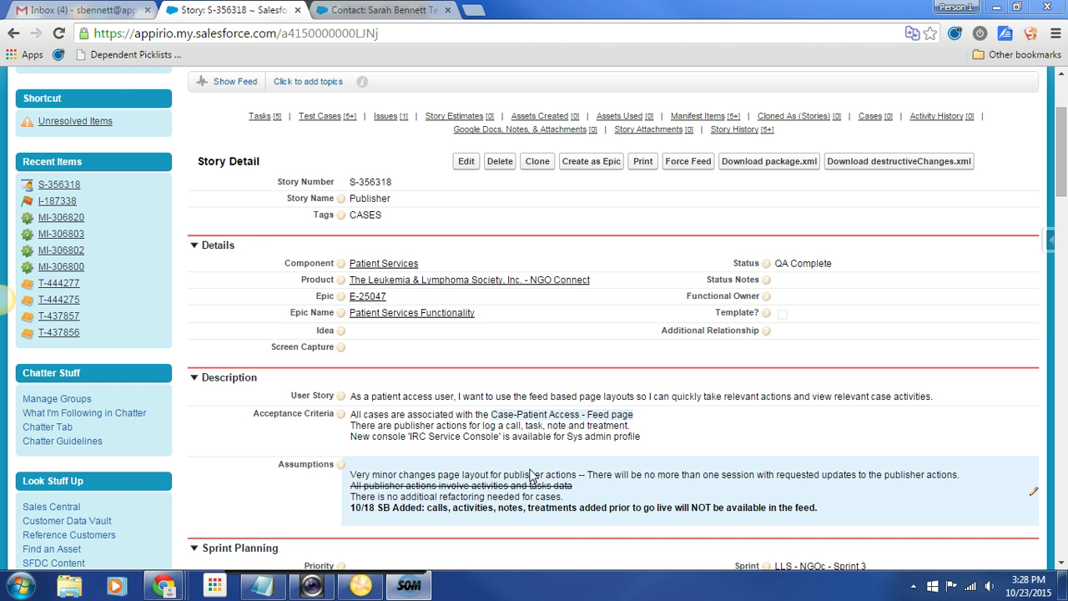
# Switch to the test contact's console tab and hide the header with the search bar
pyautogui.click(370, 10)
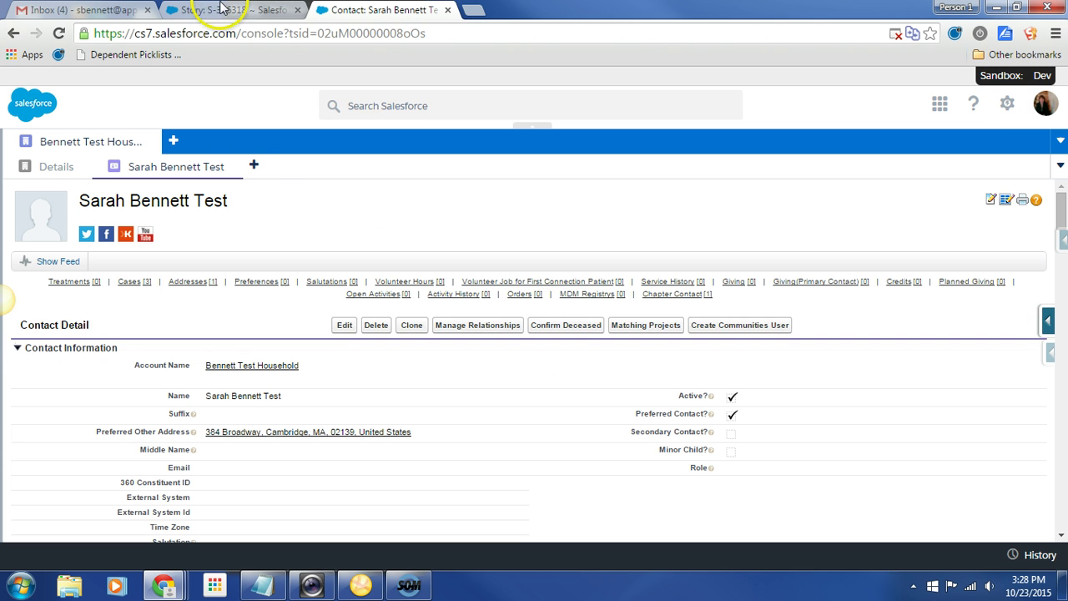
pyautogui.click(384, 106)
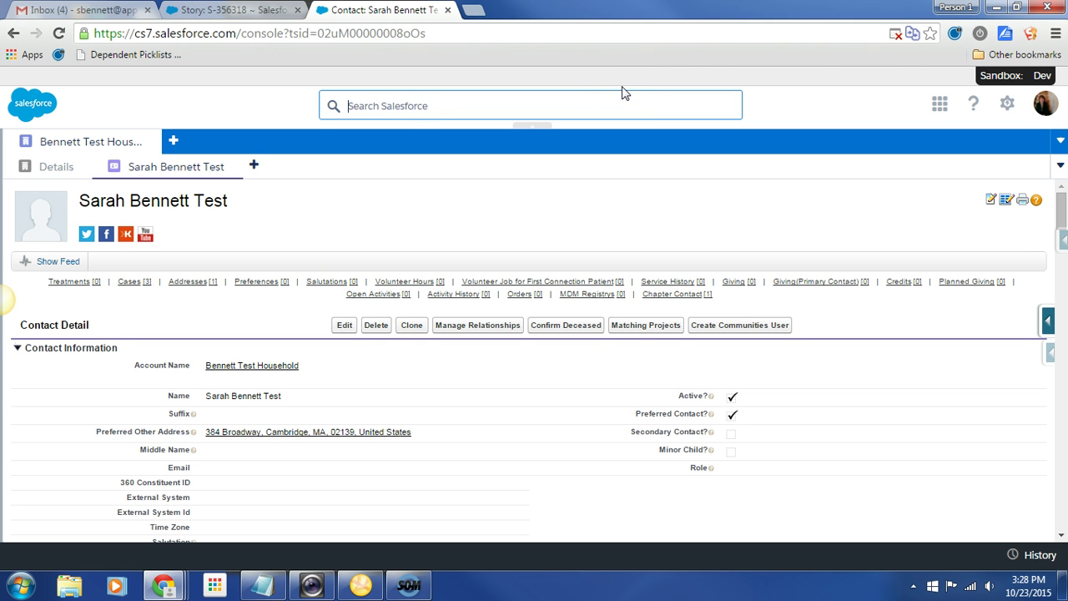
pyautogui.click(399, 100)
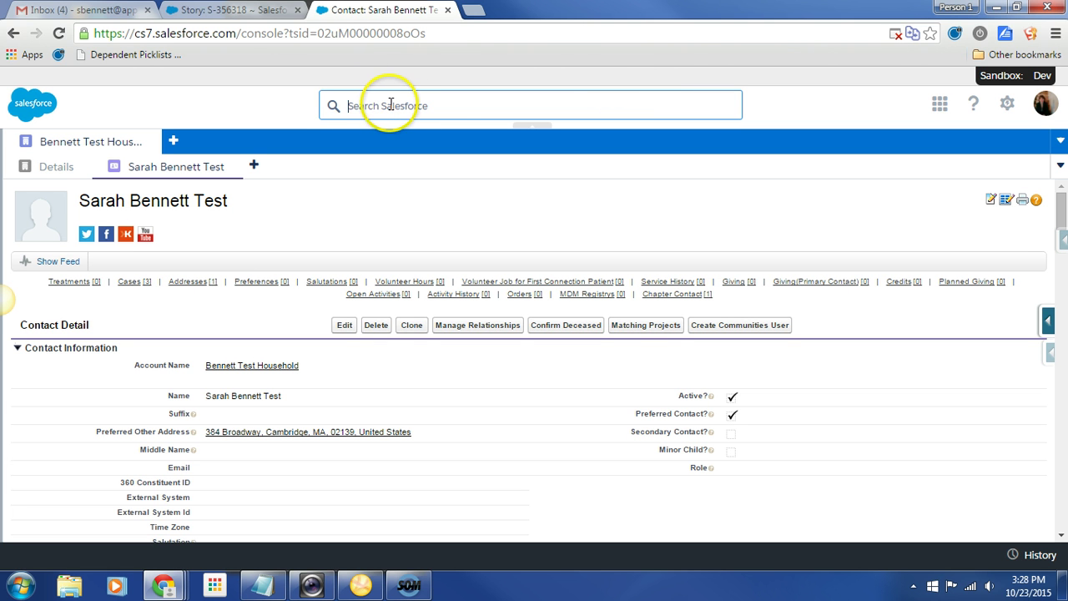
pyautogui.click(534, 127)
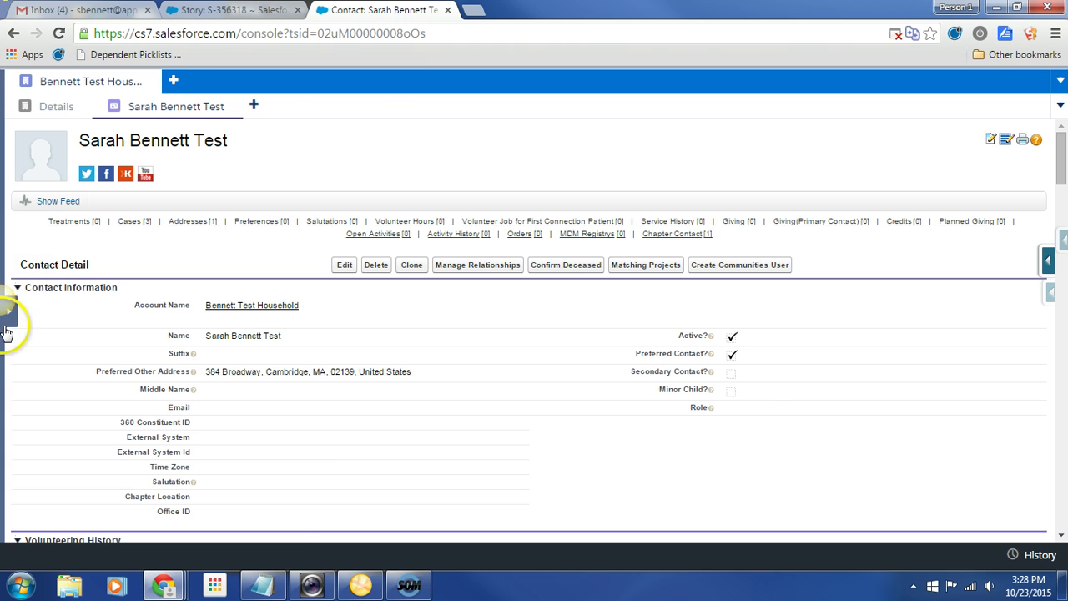
# Open the recently viewed contacts side list and restore the console header
pyautogui.click(7, 329)
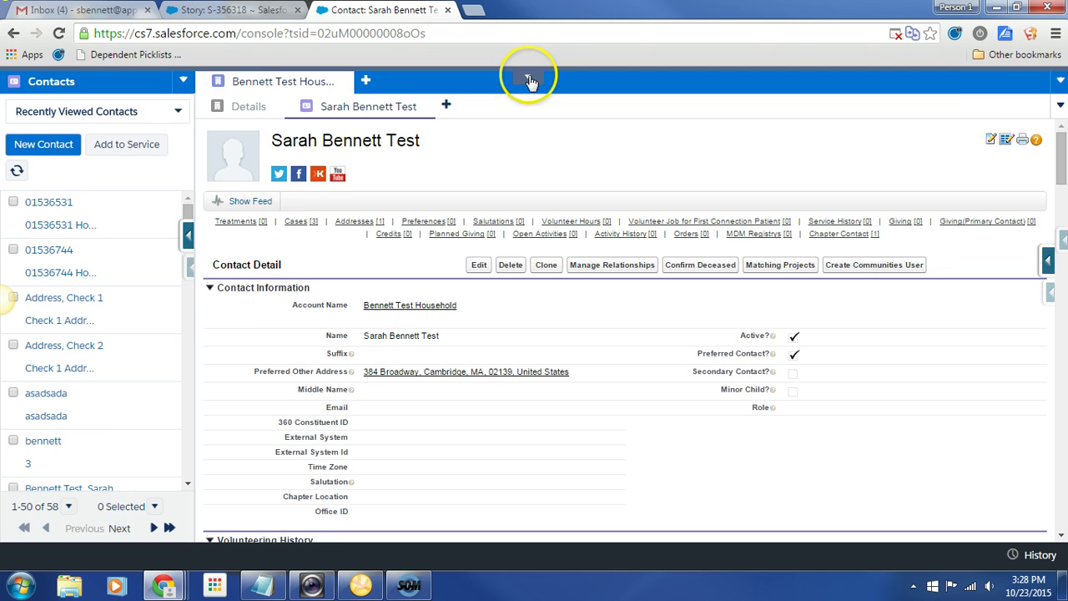
pyautogui.click(530, 80)
pyautogui.click(472, 105)
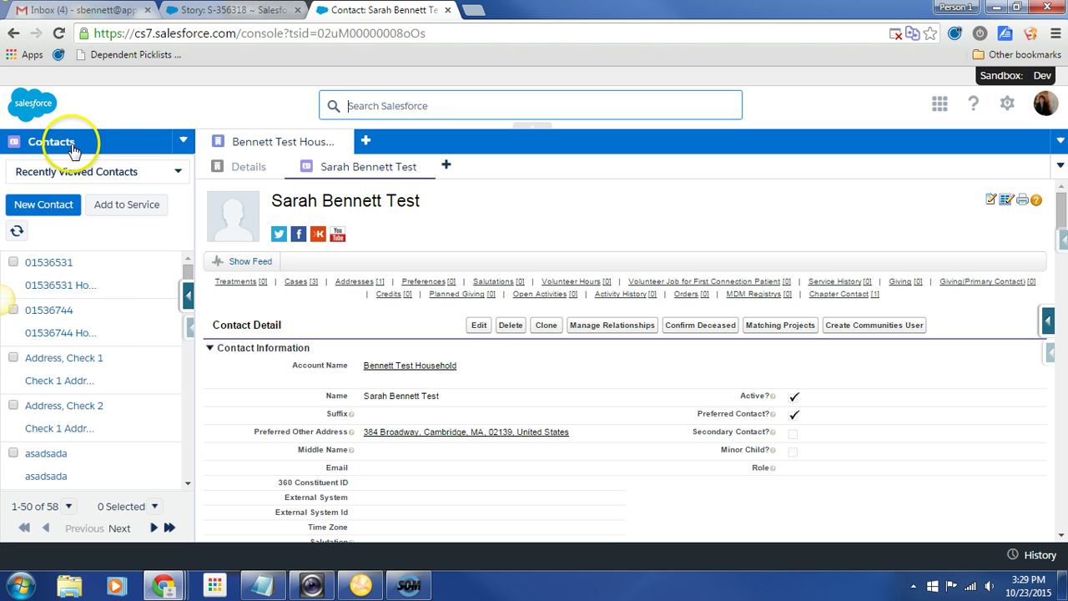
# Switch the side panel from Contacts to All Accounts
pyautogui.click(181, 140)
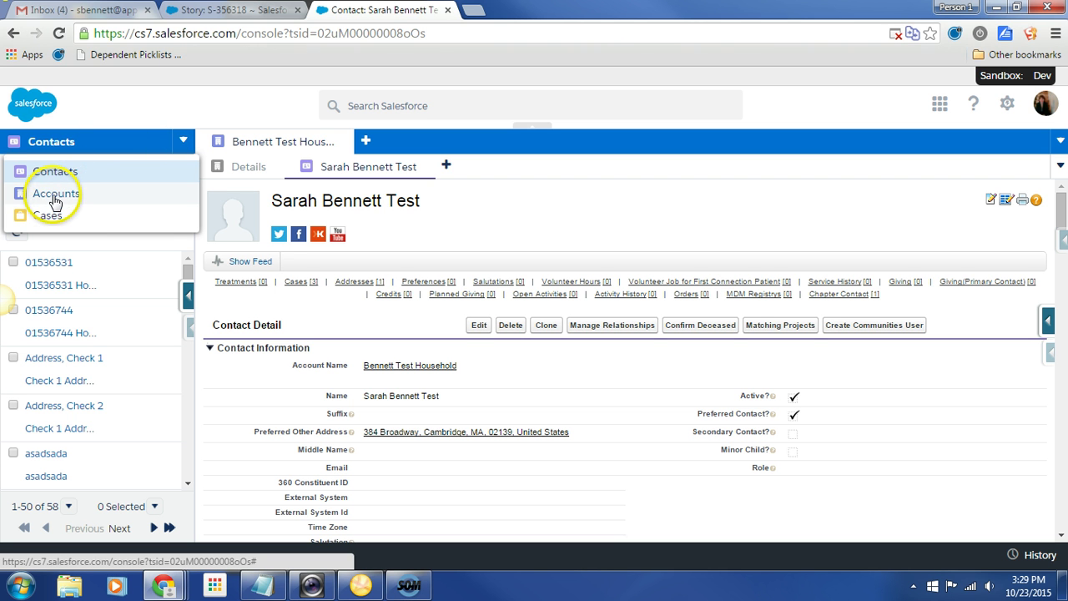
pyautogui.click(112, 117)
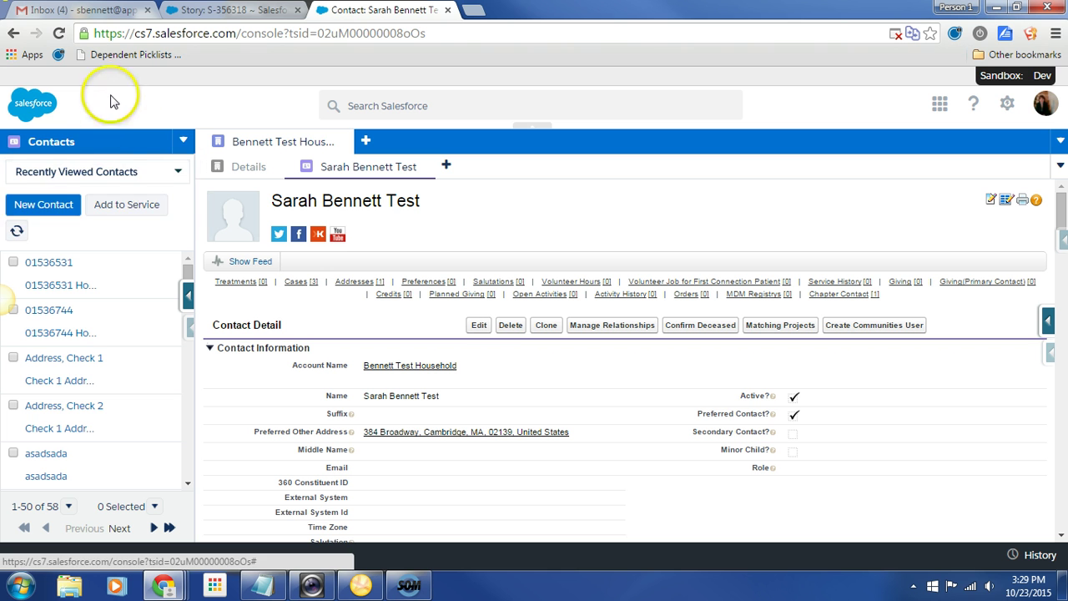
pyautogui.click(174, 171)
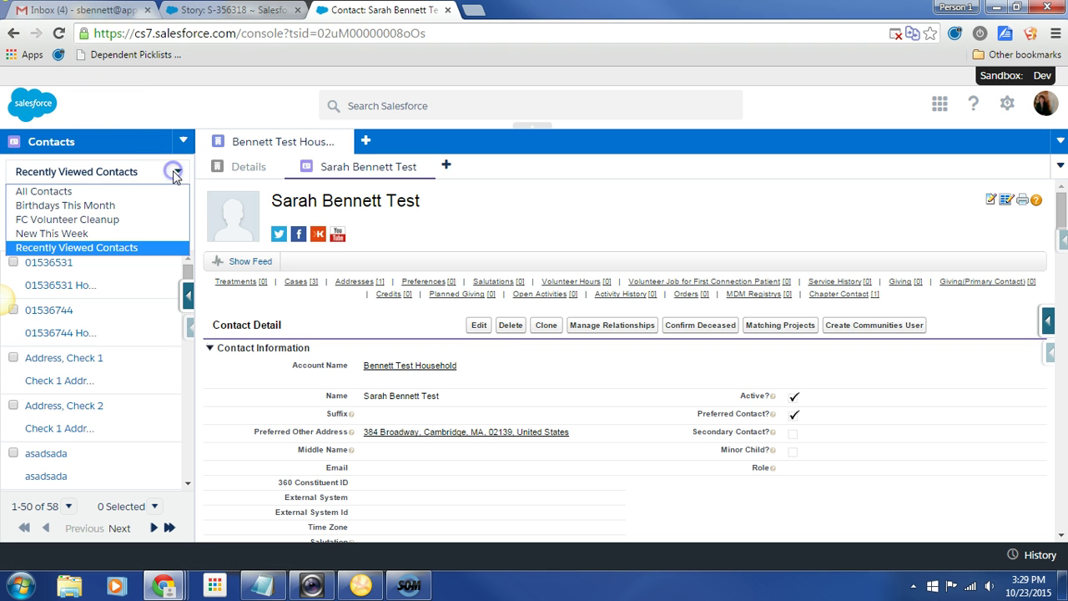
pyautogui.click(84, 245)
pyautogui.click(183, 140)
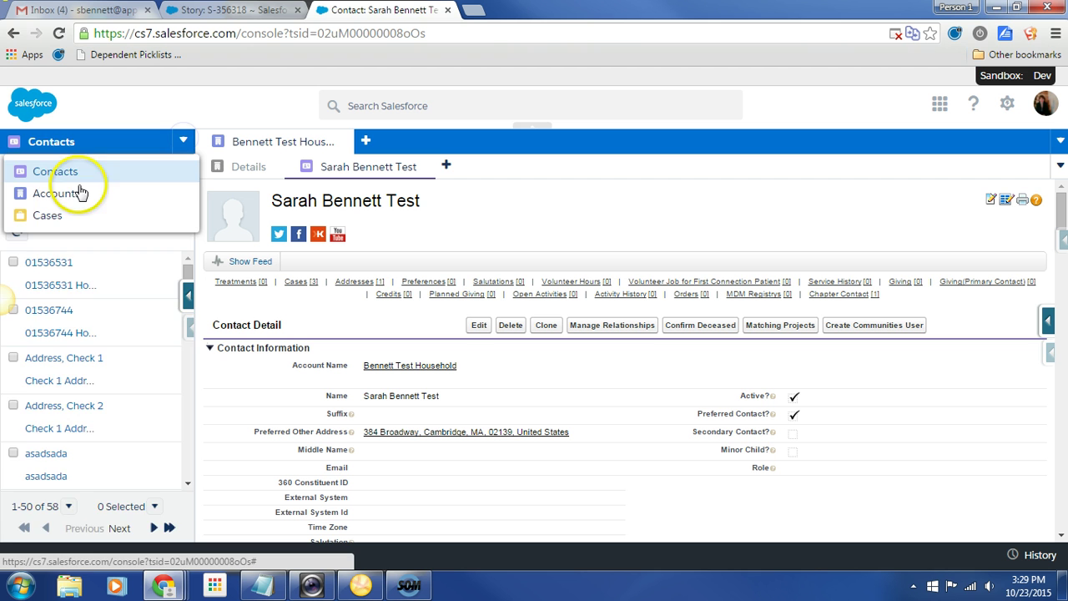
pyautogui.click(78, 191)
pyautogui.click(176, 171)
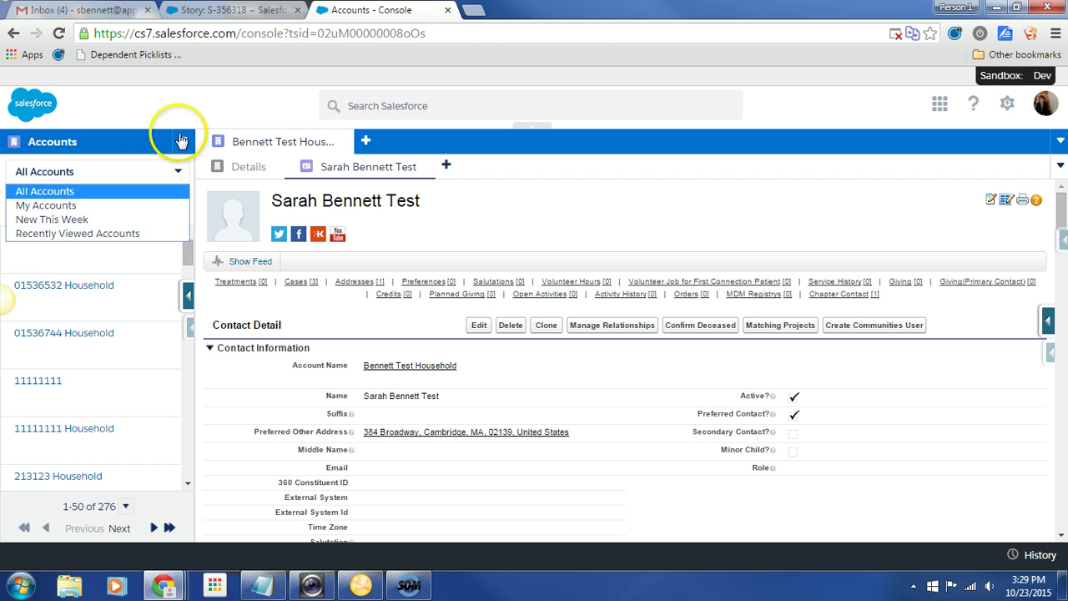
# Show Recently Viewed Cases in the side panel
pyautogui.click(182, 146)
pyautogui.click(52, 215)
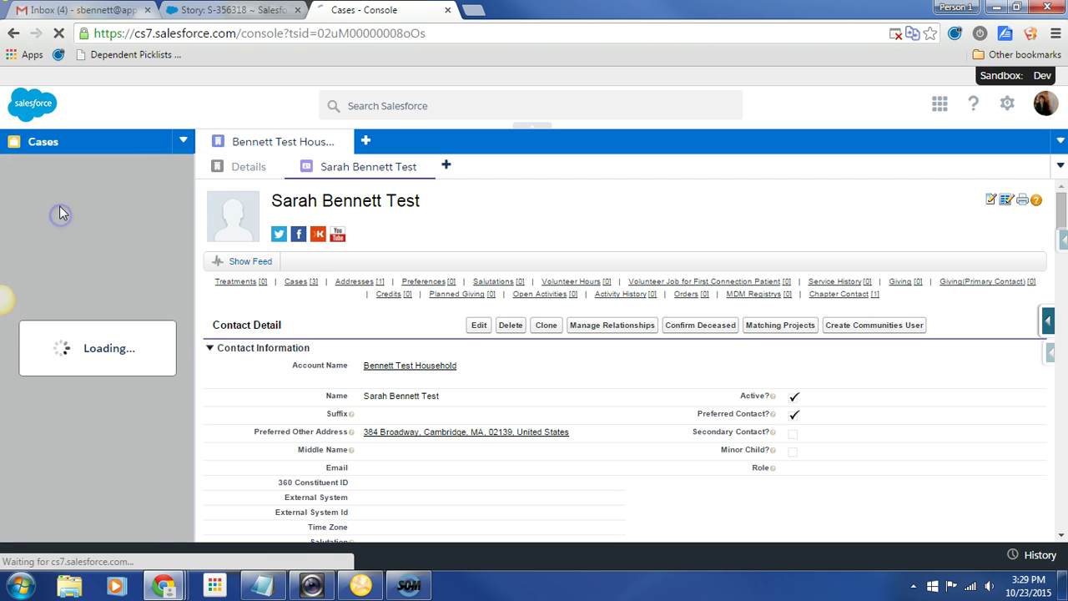
pyautogui.click(176, 172)
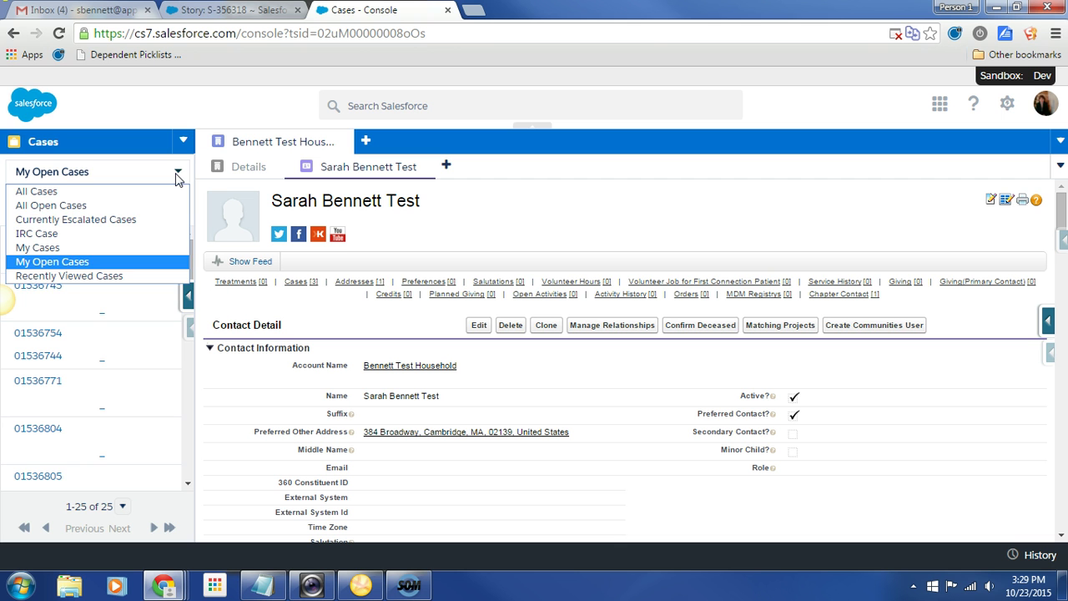
pyautogui.click(100, 276)
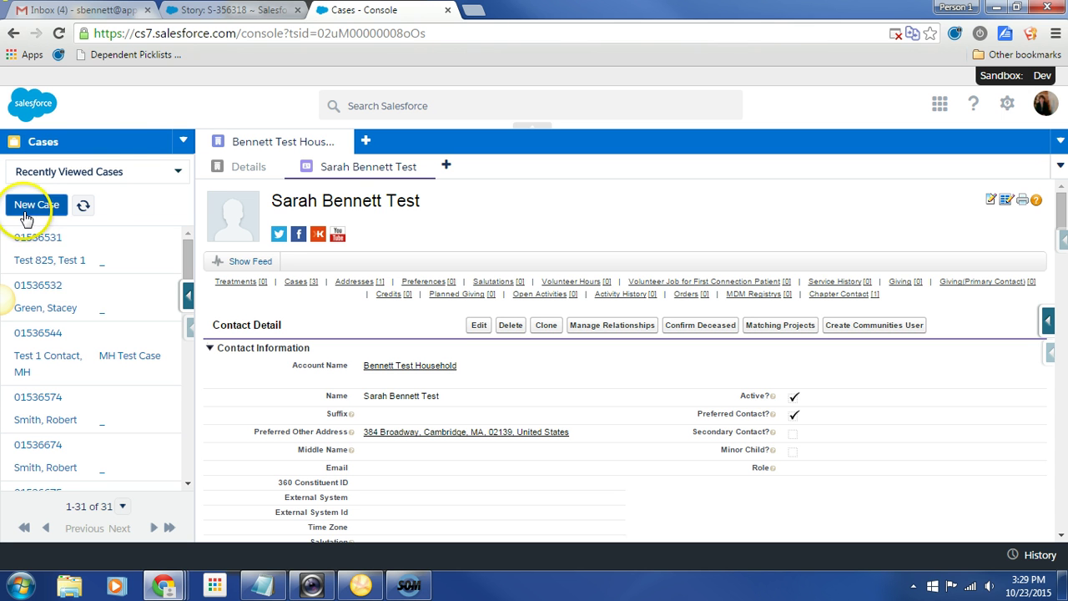
# Cycle the side panel through All Accounts and Contacts, returning to Recently Viewed Cases
pyautogui.click(185, 144)
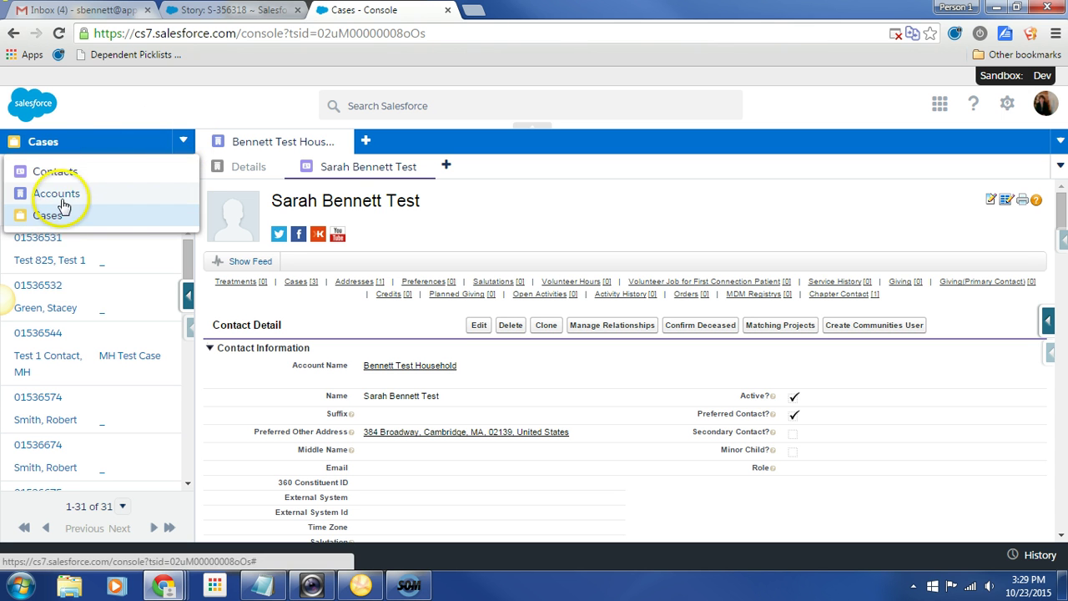
pyautogui.click(32, 193)
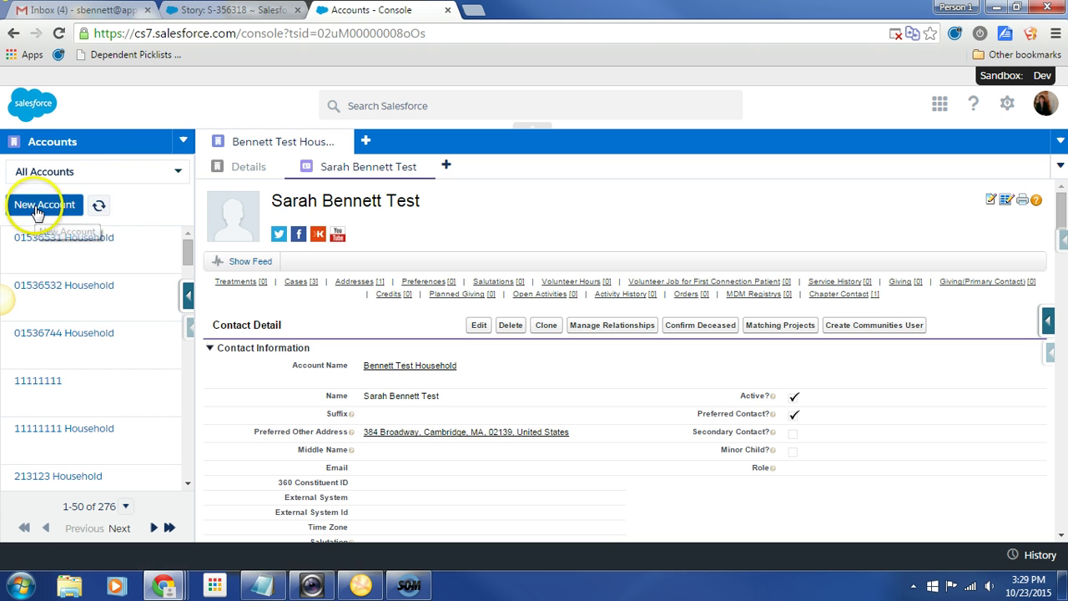
pyautogui.click(181, 142)
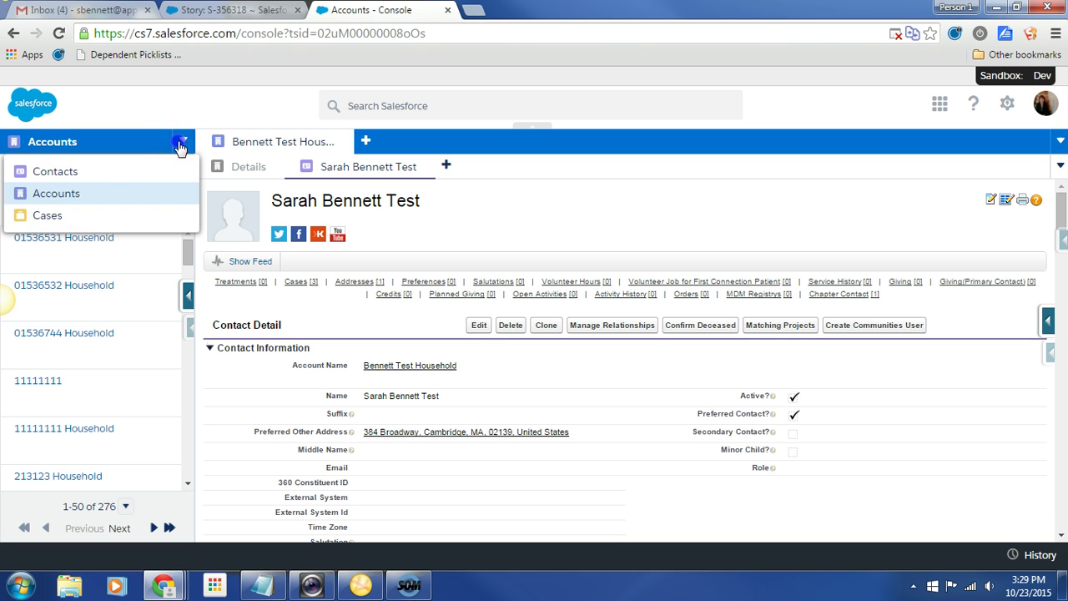
pyautogui.click(52, 171)
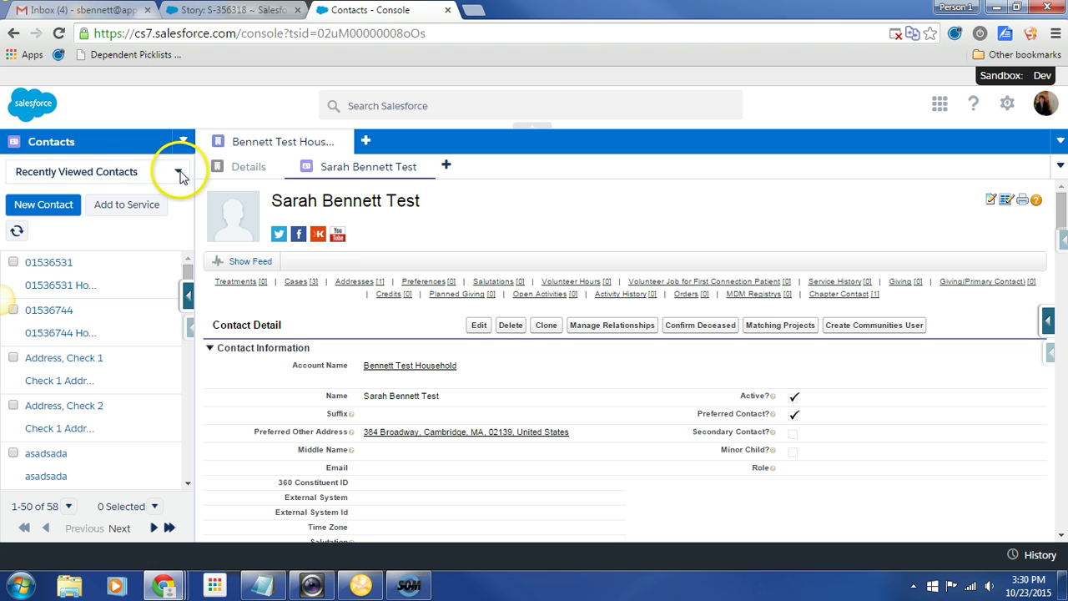
pyautogui.click(183, 140)
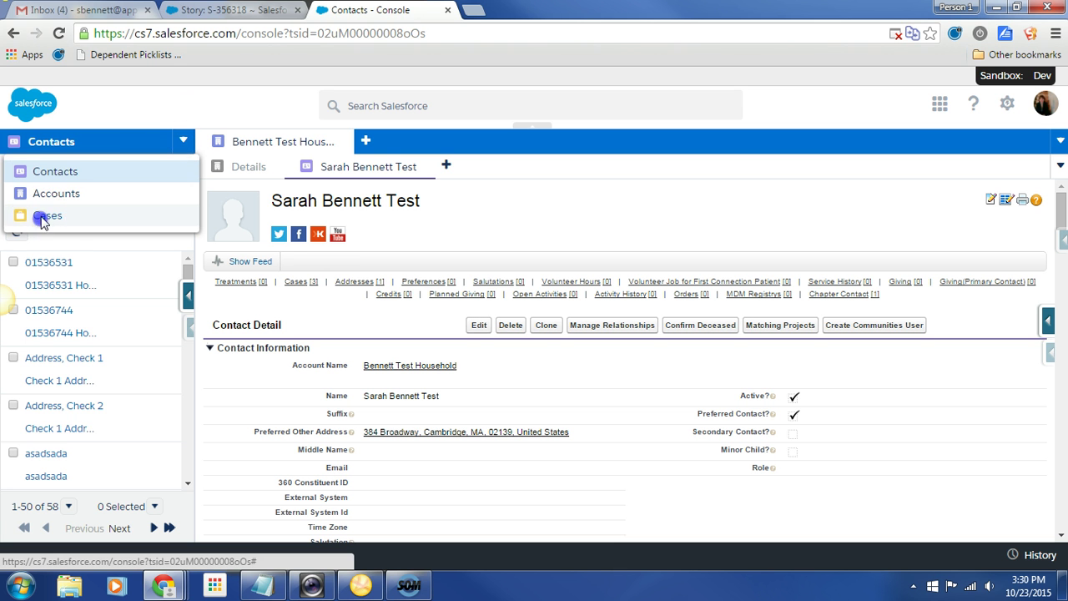
pyautogui.click(42, 215)
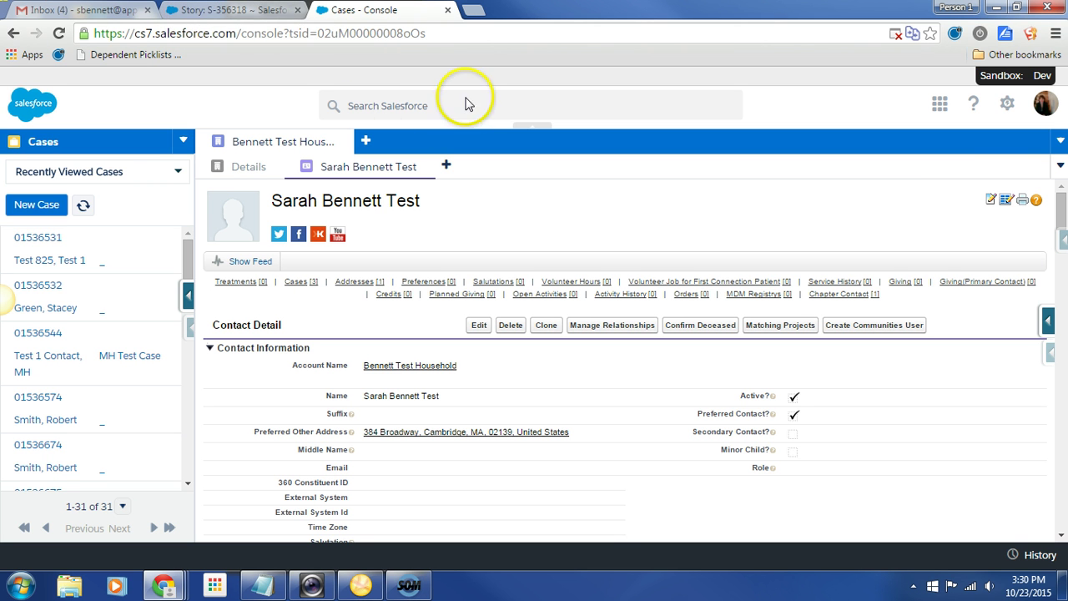
pyautogui.click(416, 106)
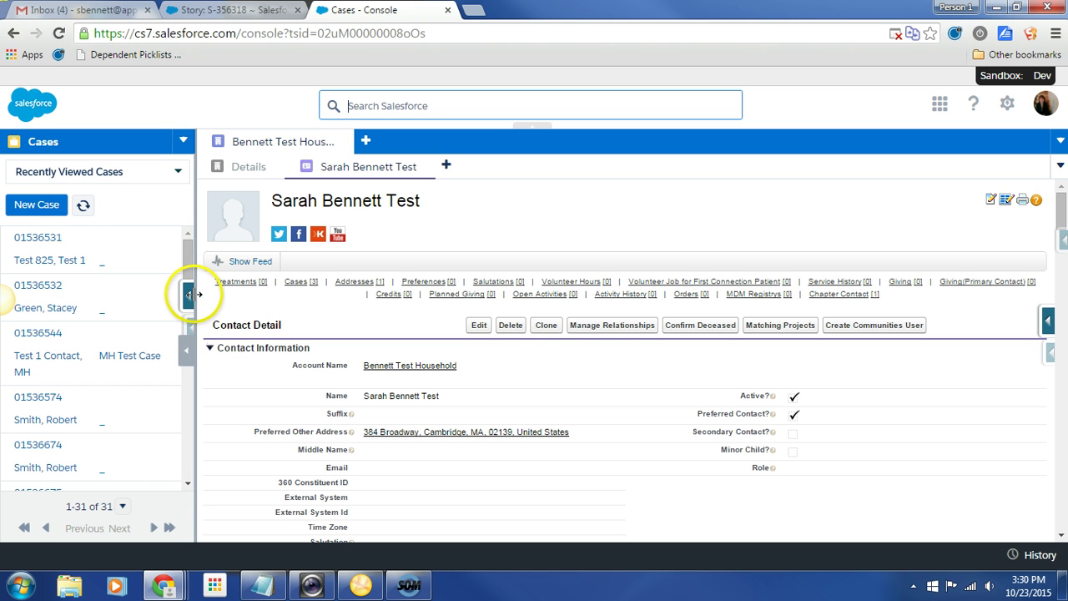
# Collapse the cases side panel so the contact page is full width, and preview its three cases
pyautogui.moveTo(198, 294); pyautogui.dragTo(3, 298)
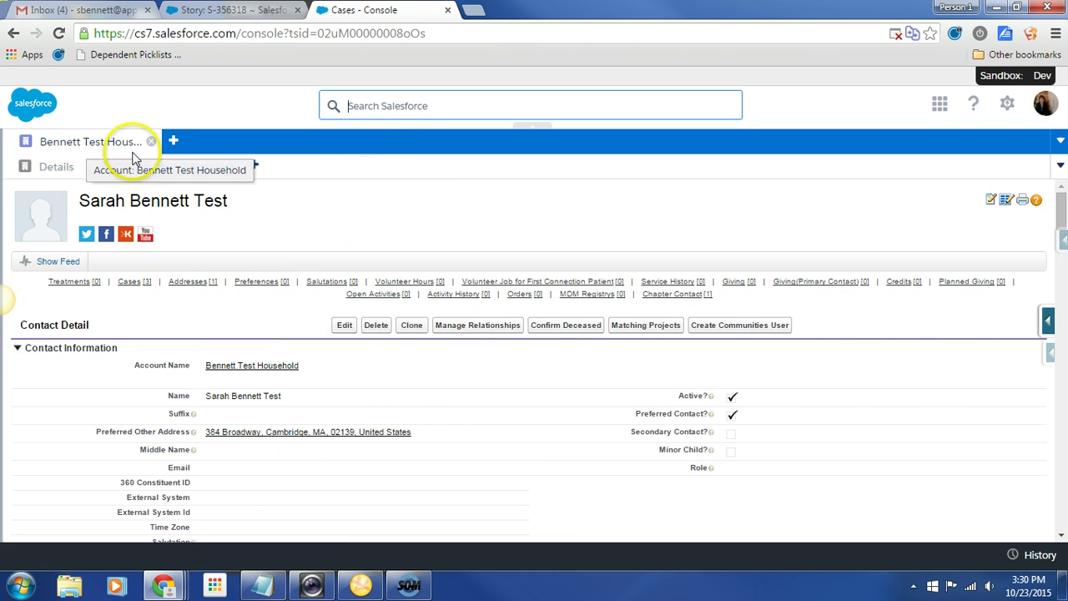
pyautogui.click(16, 191)
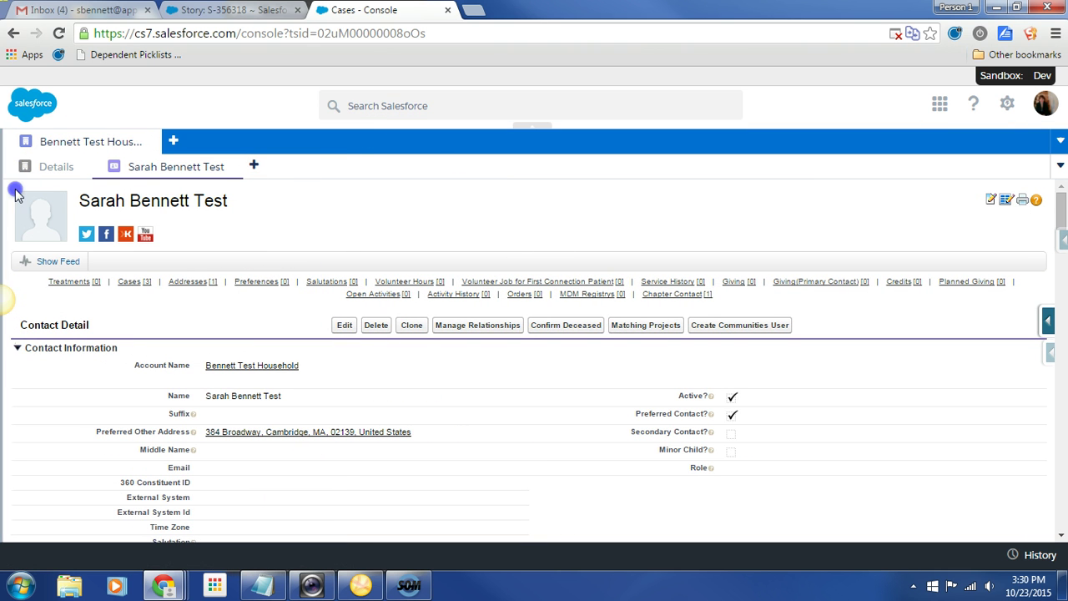
pyautogui.click(5, 350)
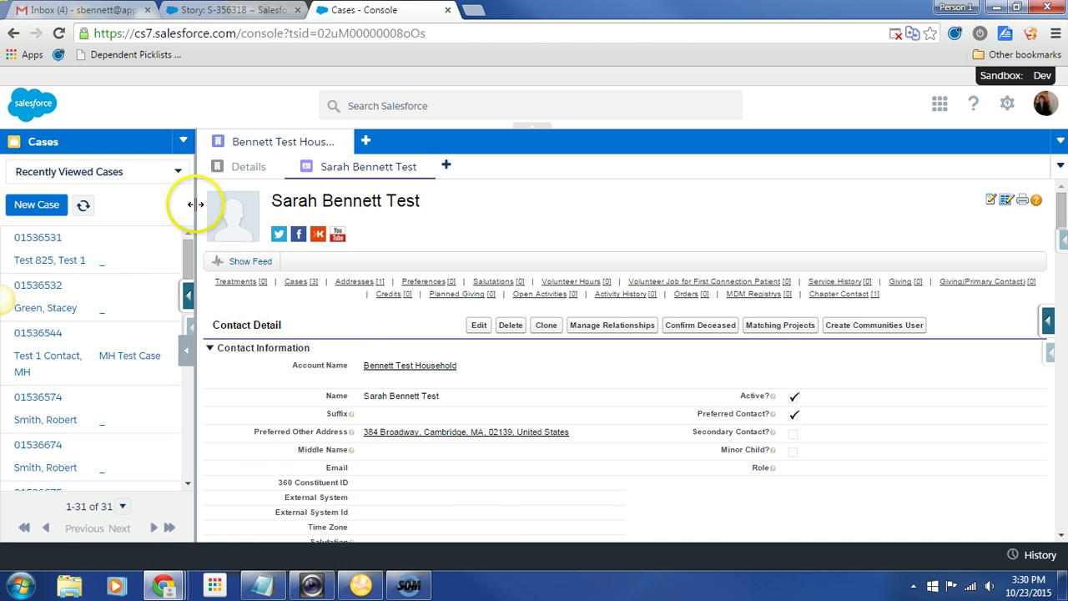
pyautogui.click(188, 352)
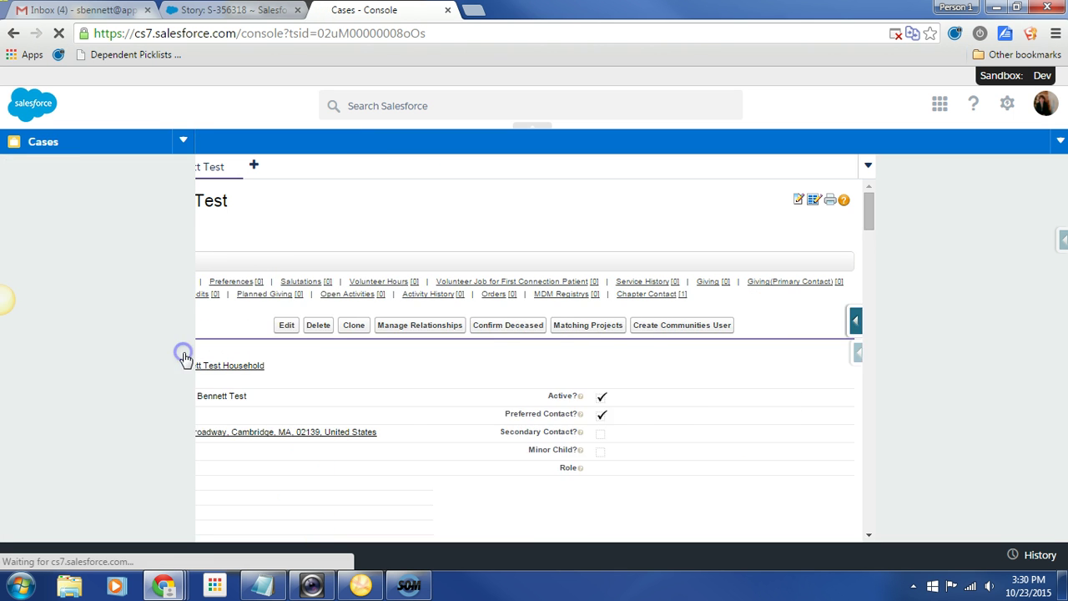
pyautogui.moveTo(411, 298)
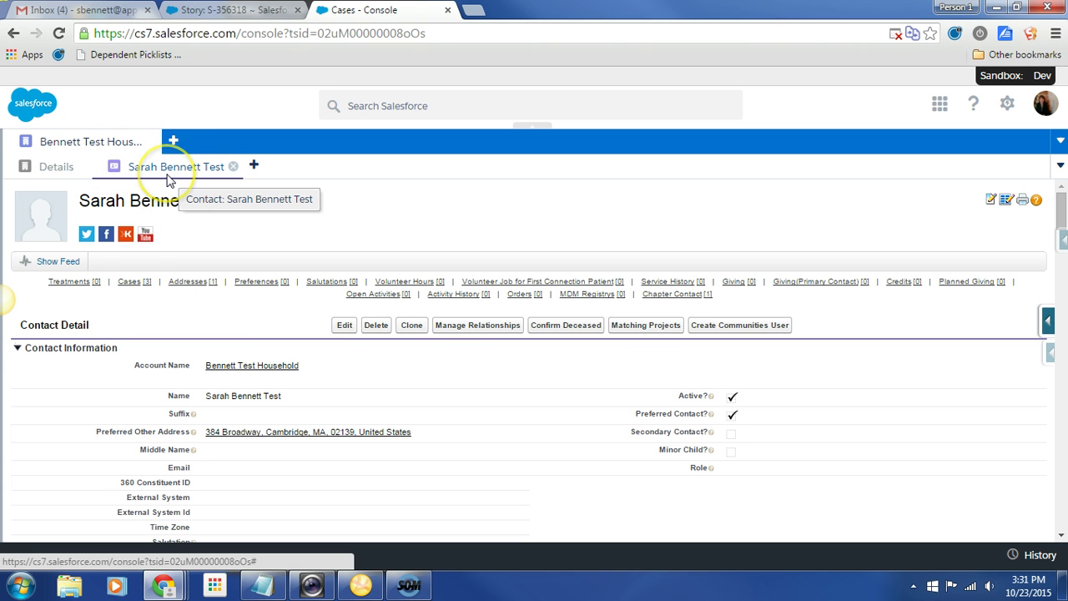
# Start a new case for the contact with the Patient Access Inquiry record type
pyautogui.moveTo(131, 286)
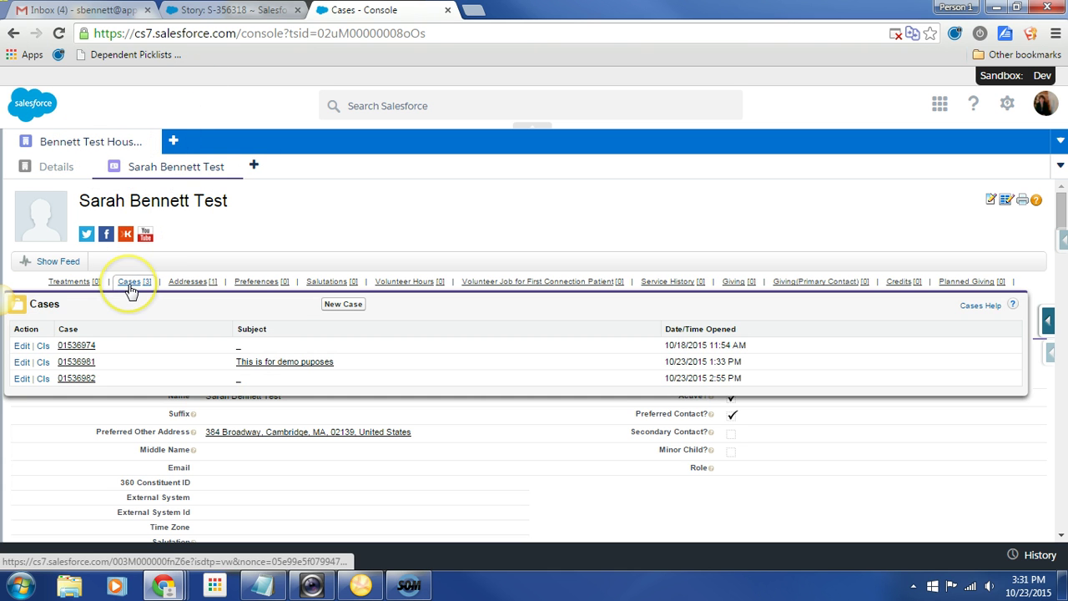
pyautogui.click(343, 306)
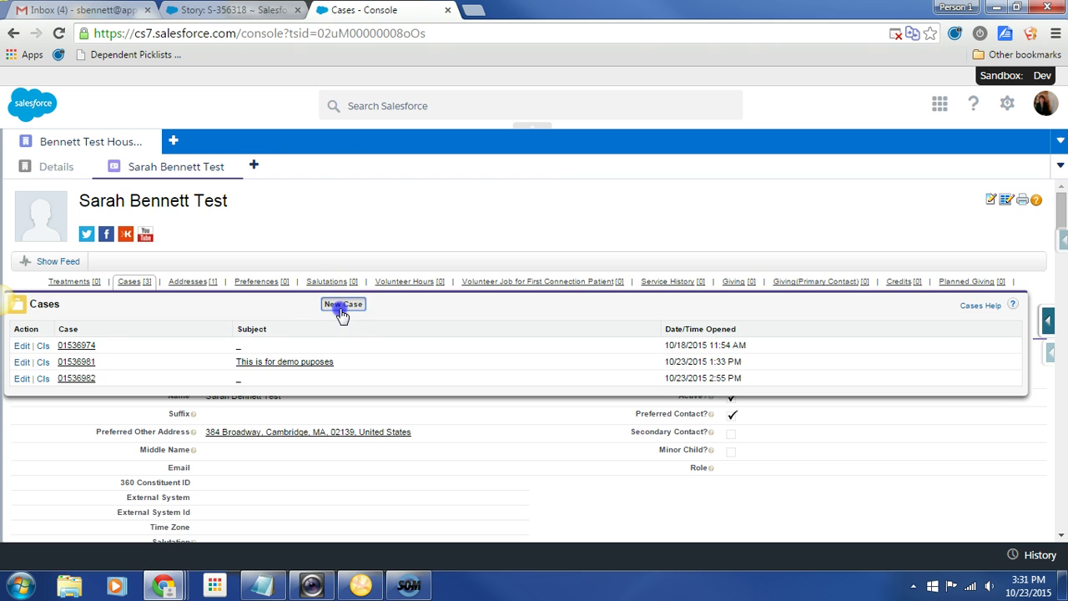
pyautogui.click(247, 317)
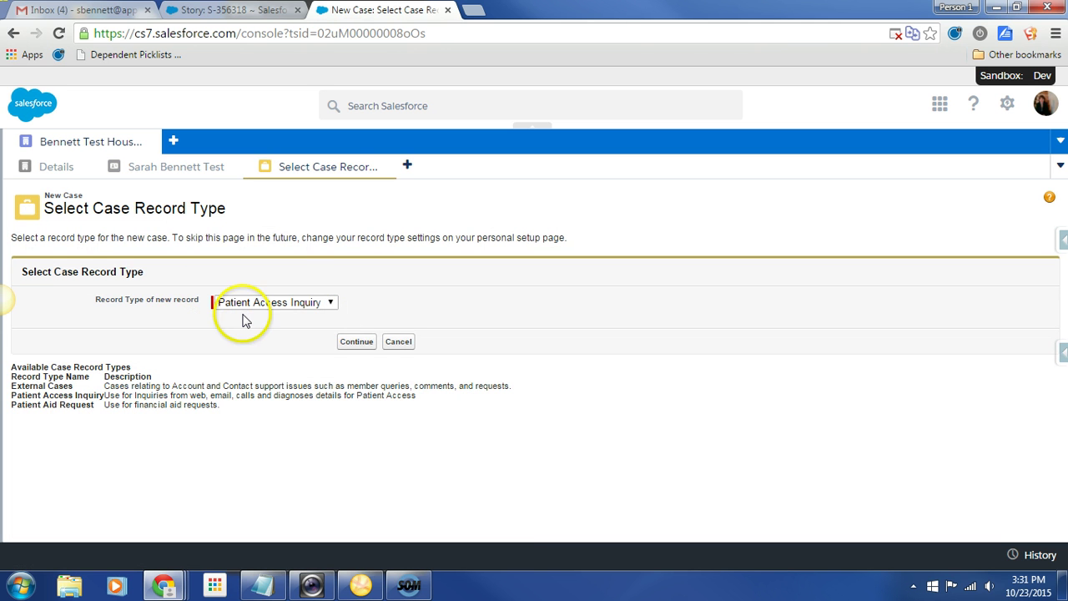
pyautogui.click(329, 303)
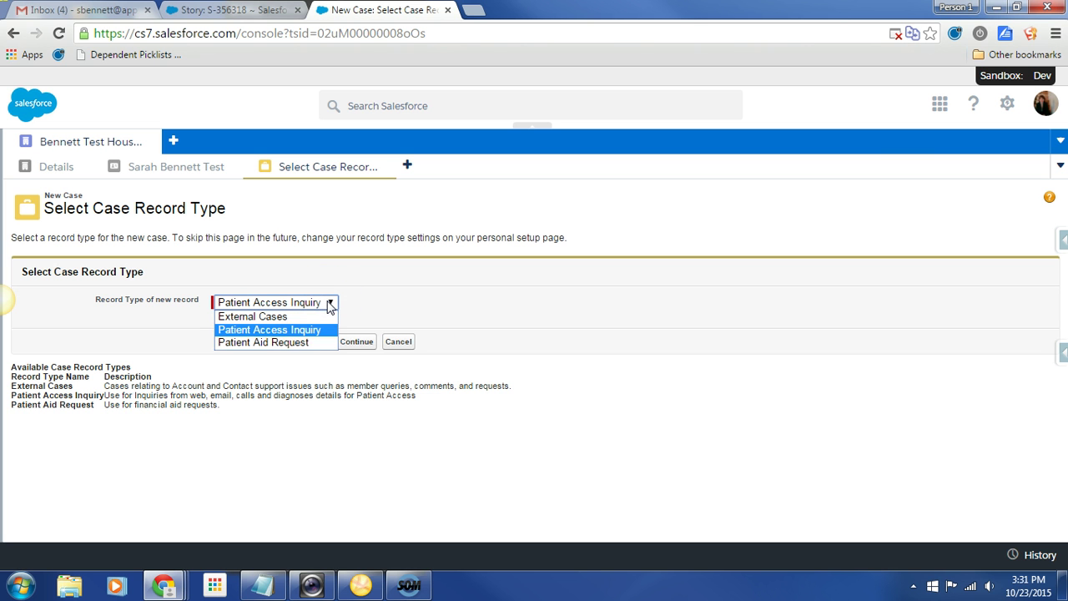
pyautogui.click(310, 330)
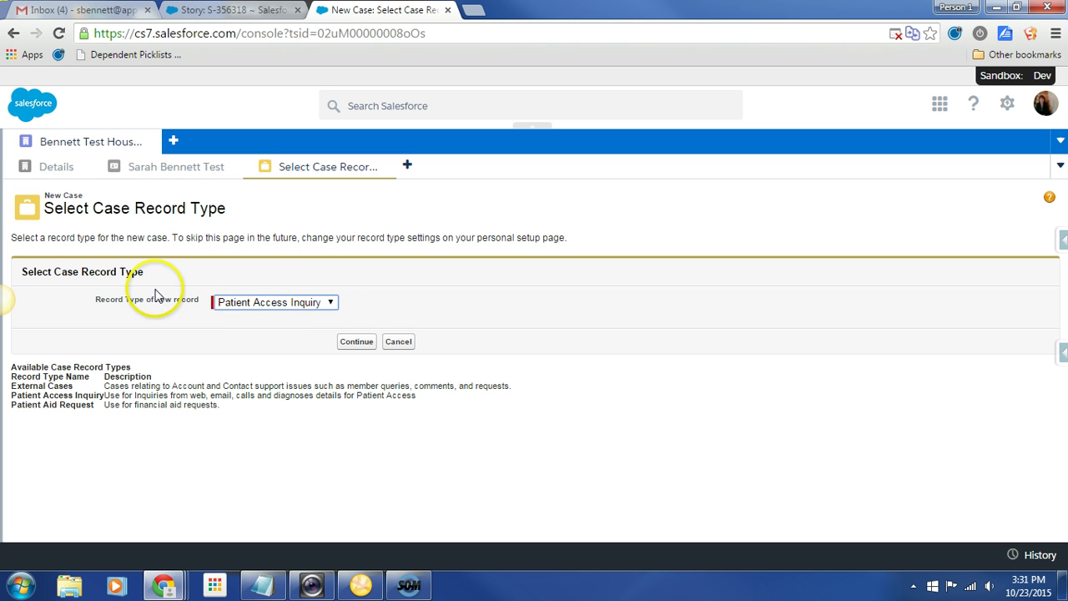
# Continue to the case form and set Cancer Journey to Unconfirmed or Unknown Diagnosis
pyautogui.click(352, 343)
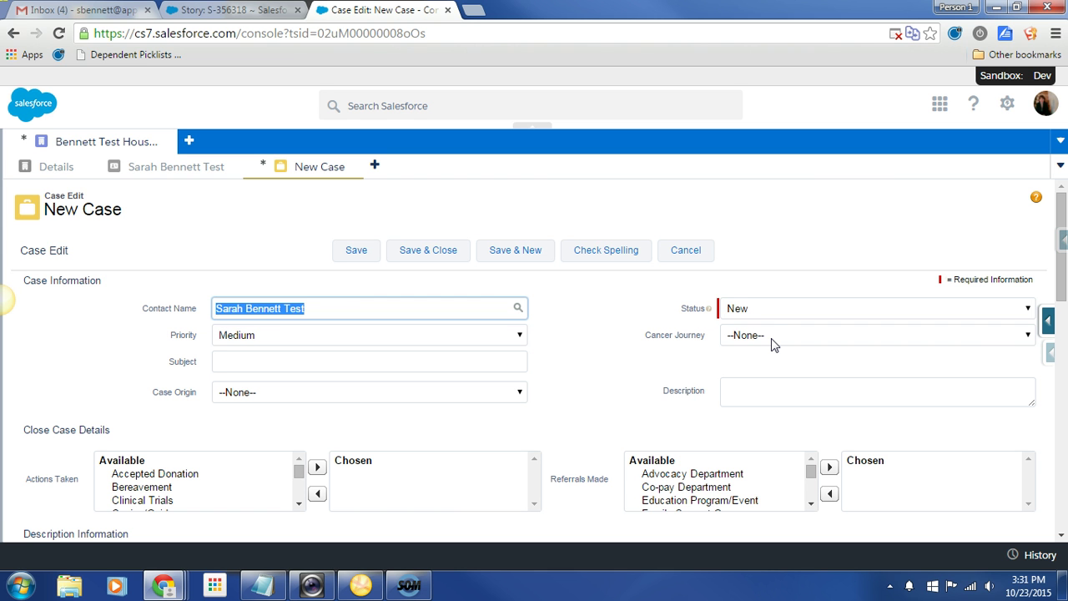
pyautogui.click(772, 338)
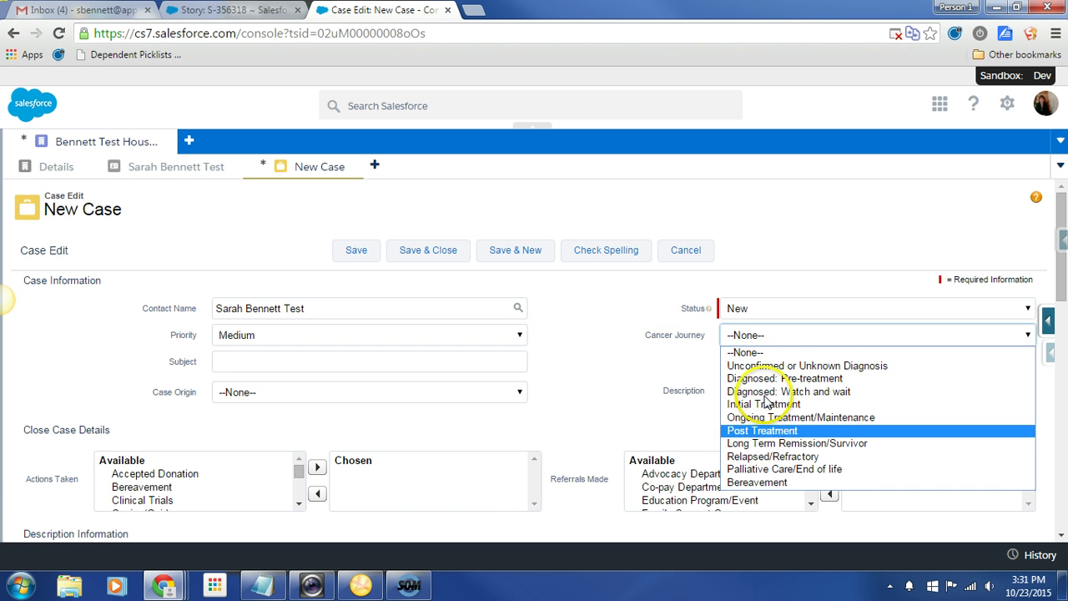
pyautogui.click(769, 367)
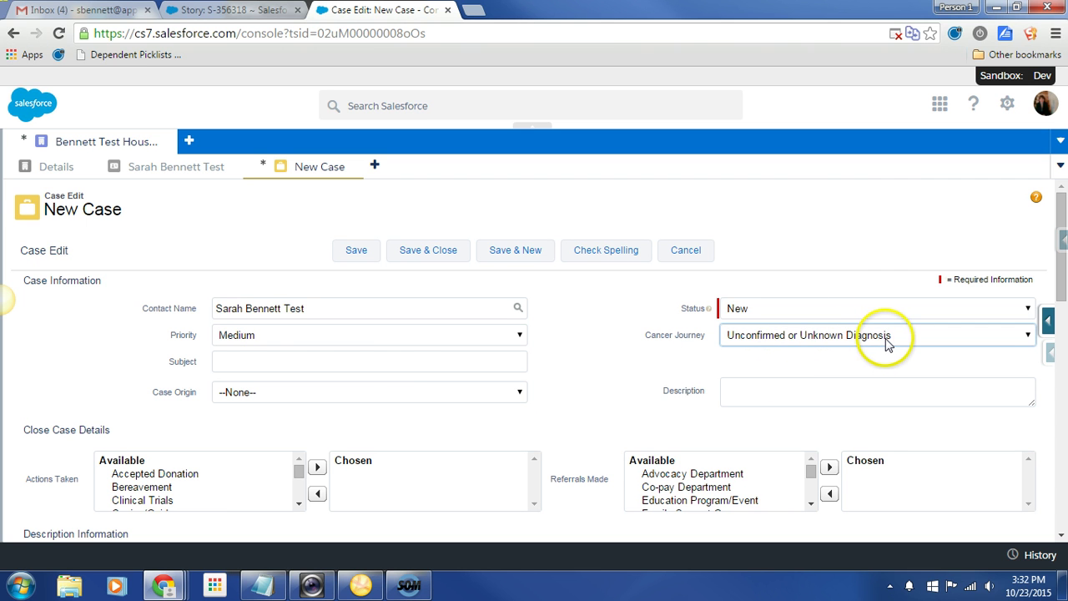
# Enter subject 'This a test case', paste a lorem ipsum description, and save the case
pyautogui.click(263, 362)
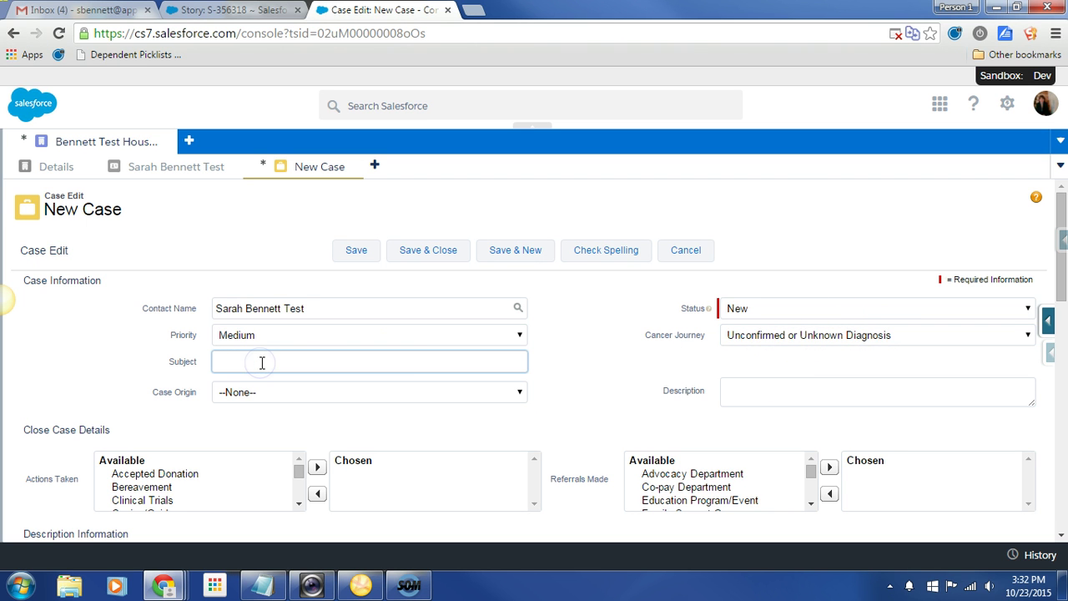
pyautogui.write('Th')
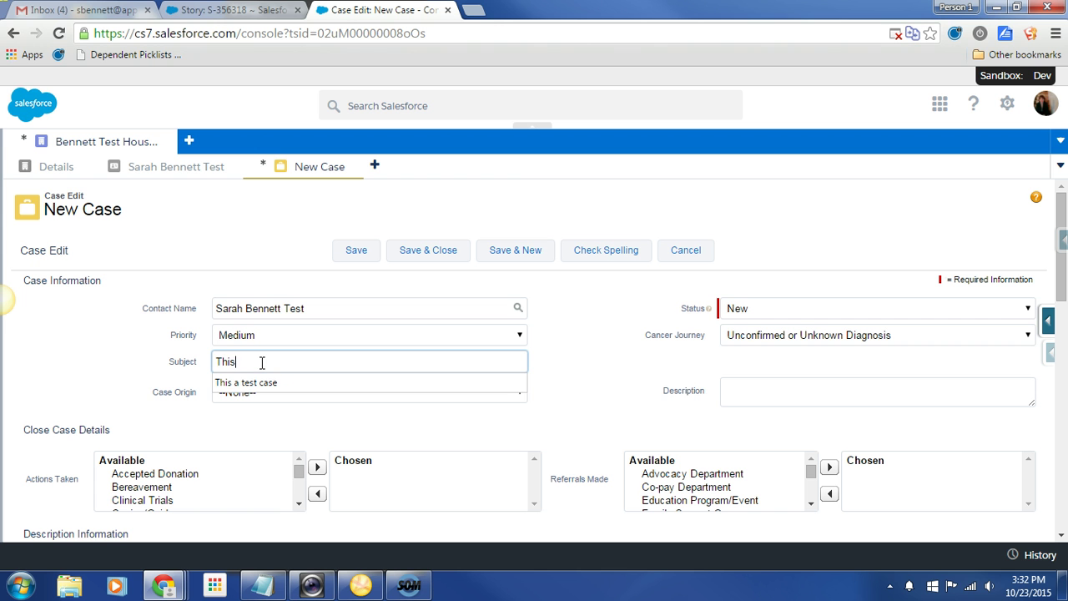
pyautogui.write('is')
pyautogui.click(262, 383)
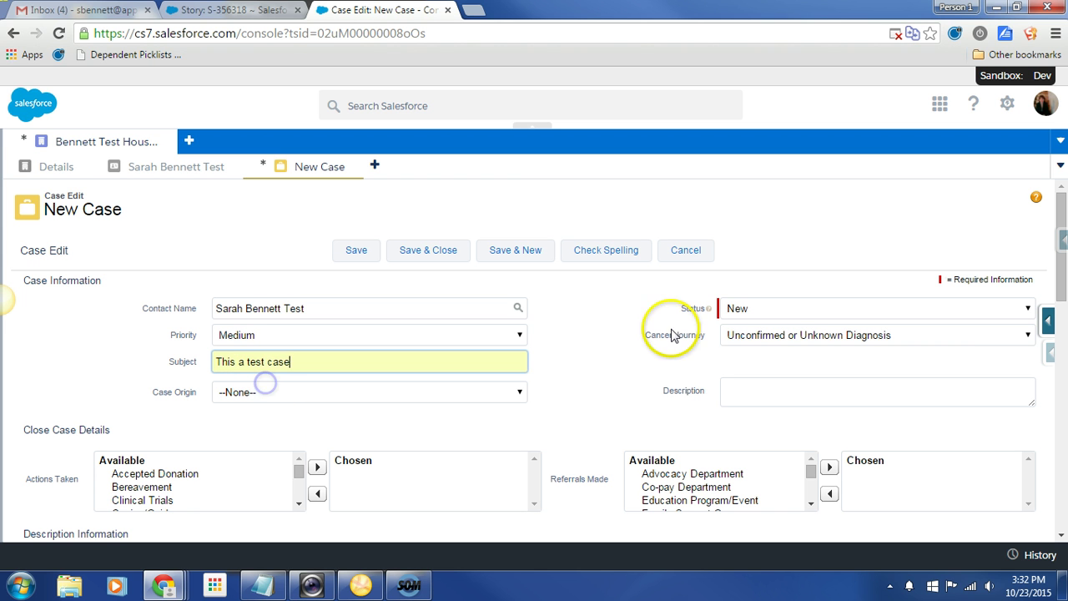
pyautogui.click(262, 589)
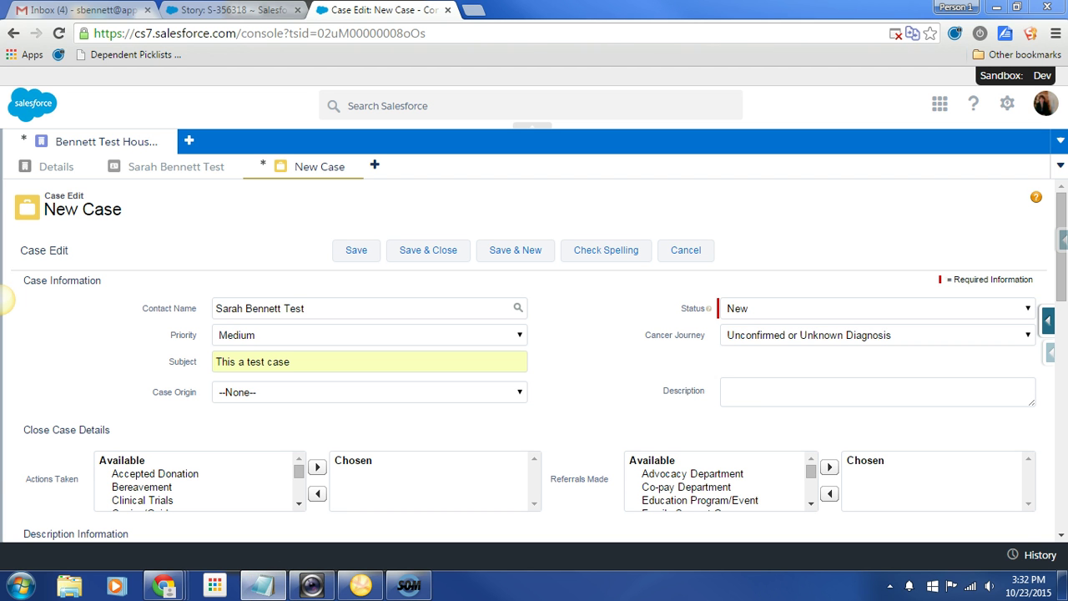
pyautogui.click(744, 393)
pyautogui.rightClick(739, 393)
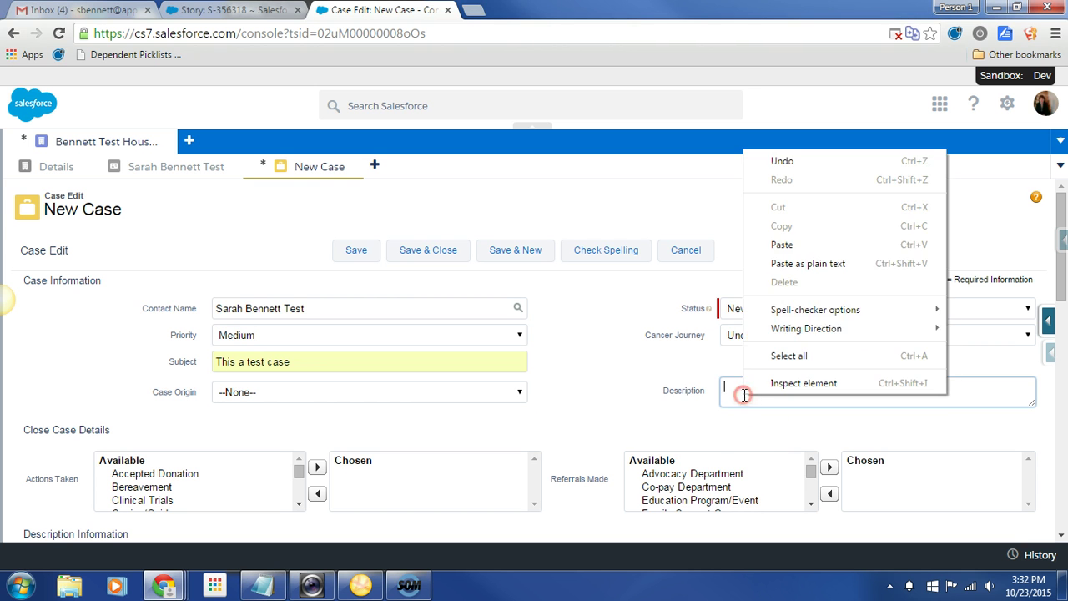
pyautogui.click(789, 245)
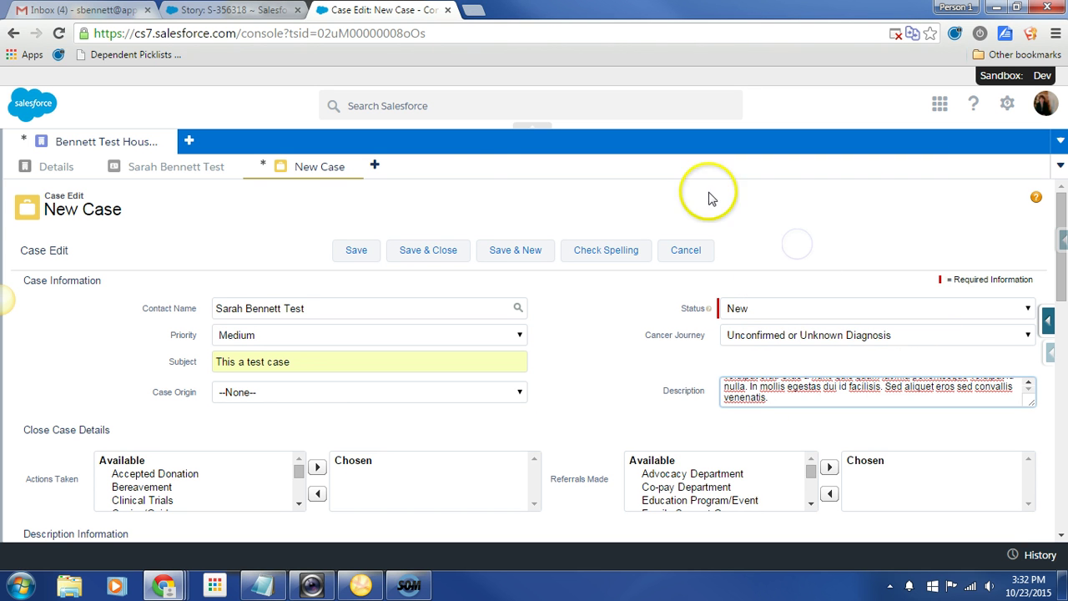
pyautogui.click(357, 251)
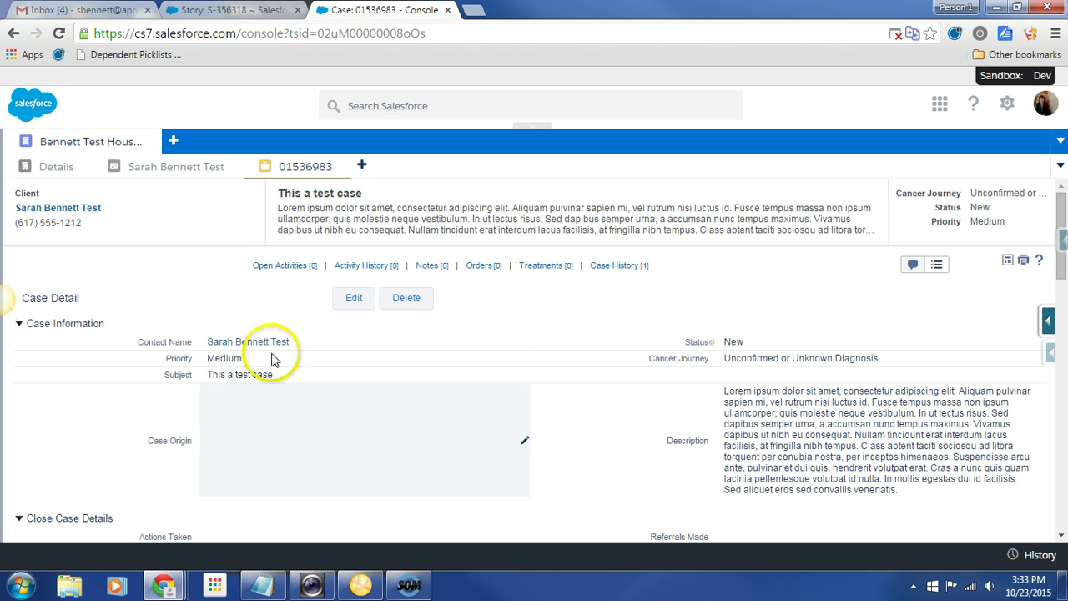
# Set the case's Case Origin to Outreach
pyautogui.scroll(-1, 310, 405)
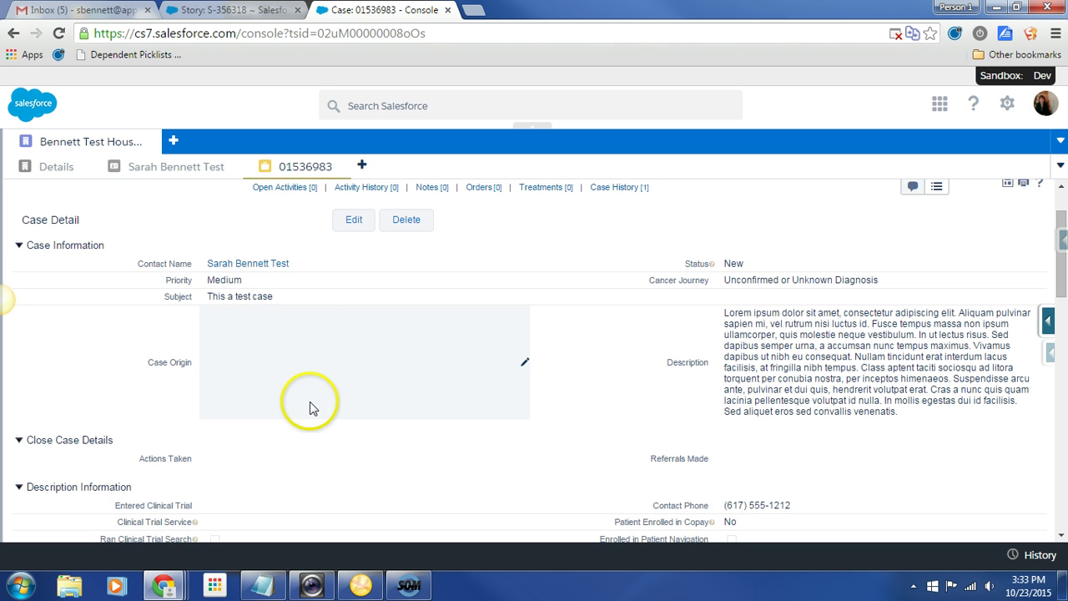
pyautogui.click(336, 358)
pyautogui.click(442, 357)
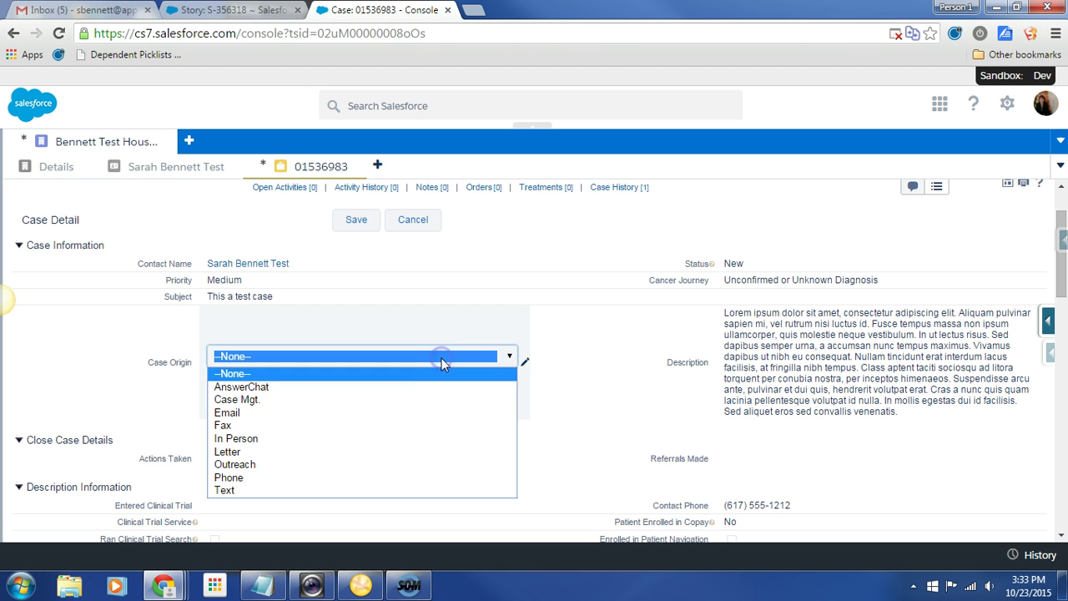
pyautogui.click(302, 465)
pyautogui.click(77, 372)
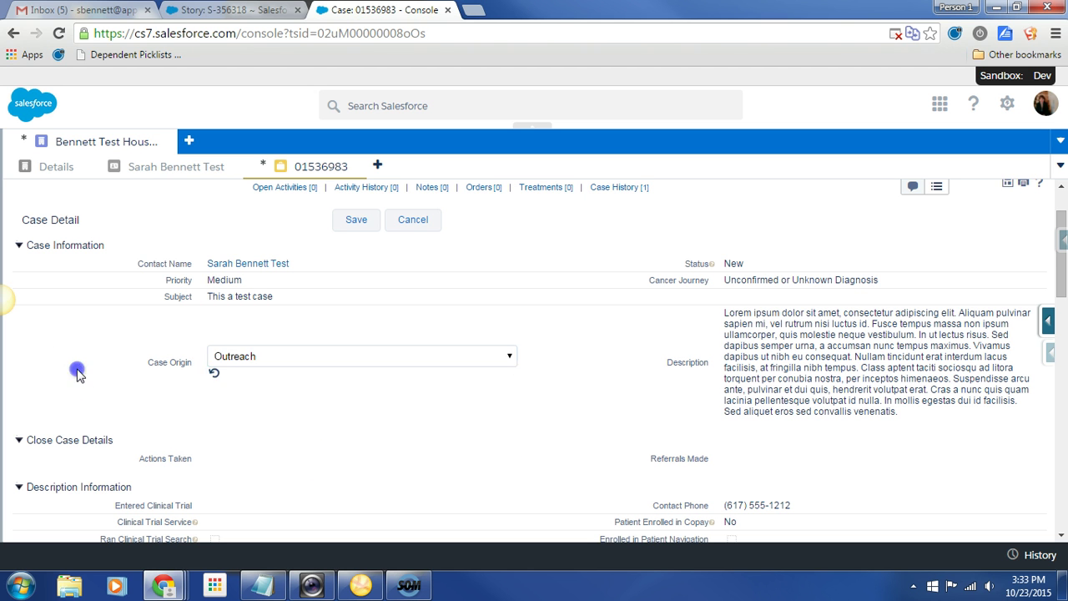
pyautogui.doubleClick(213, 460)
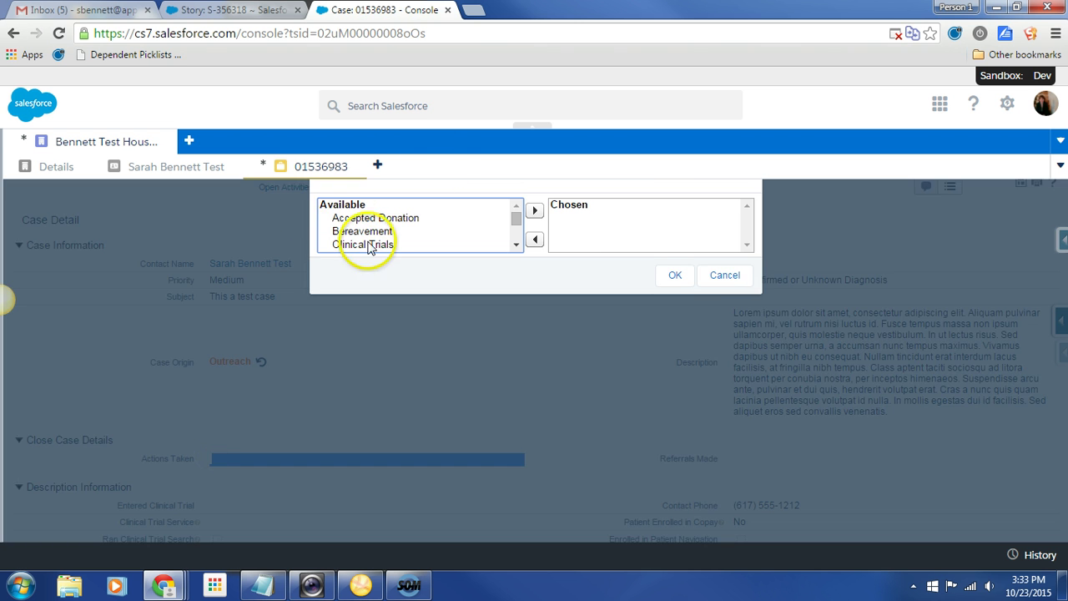
pyautogui.click(734, 282)
pyautogui.scroll(1, 687, 434)
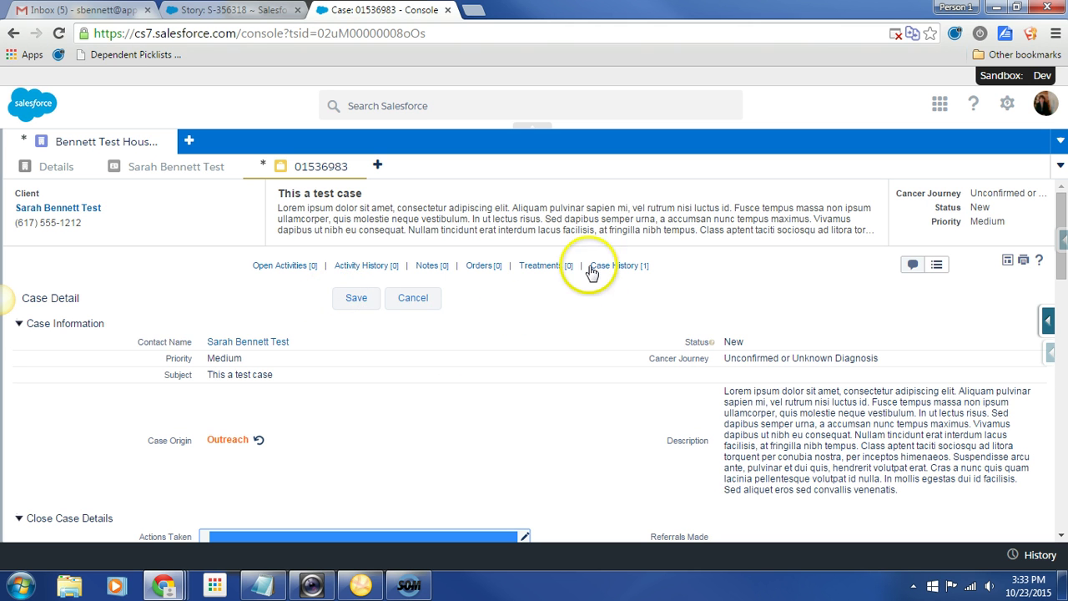
# Set the case status to Closed and save the changes
pyautogui.moveTo(484, 265)
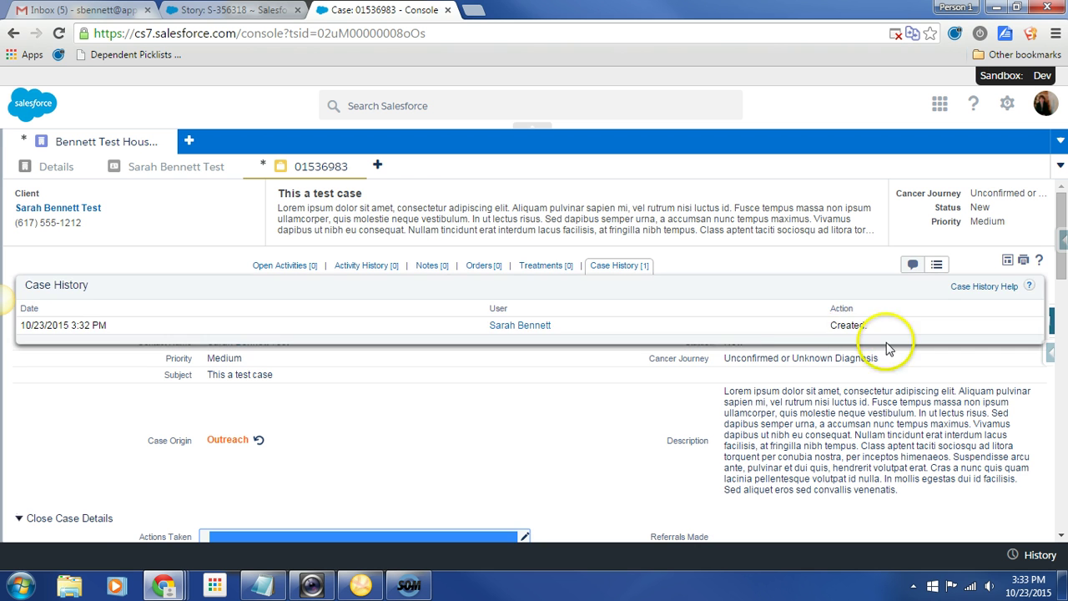
pyautogui.doubleClick(753, 342)
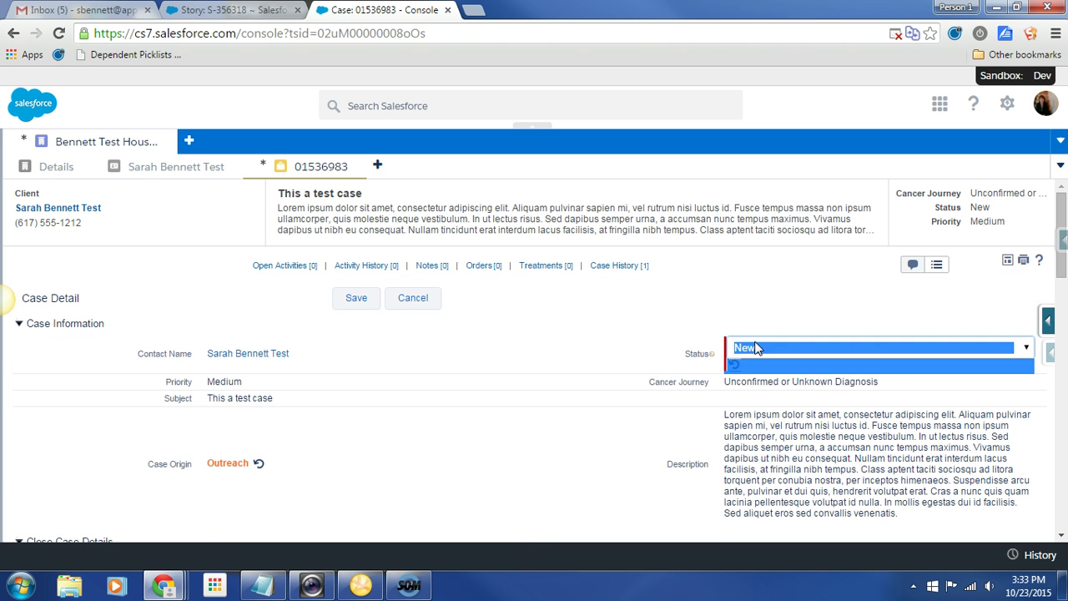
pyautogui.click(1026, 348)
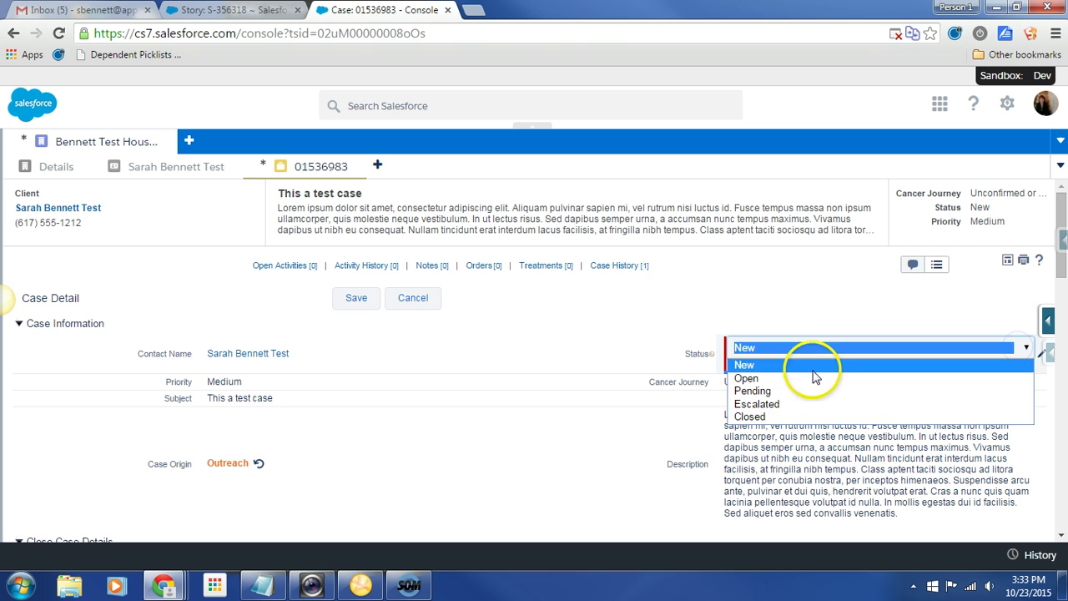
pyautogui.click(749, 416)
pyautogui.click(356, 298)
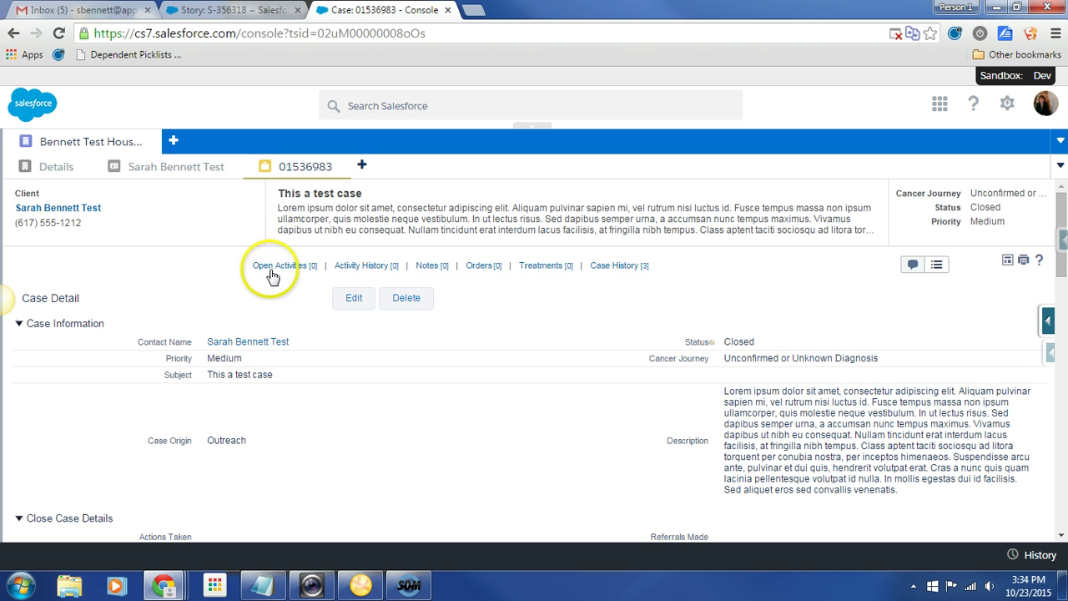
# Check the related-list previews, then switch case 01536983 to its feed view
pyautogui.moveTo(428, 266)
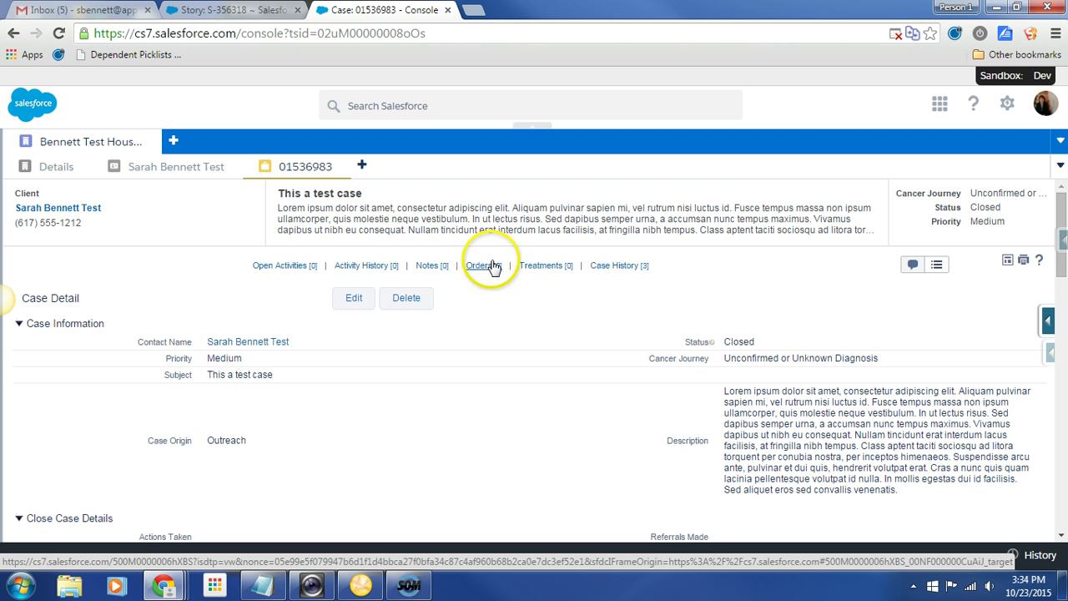
pyautogui.moveTo(497, 270)
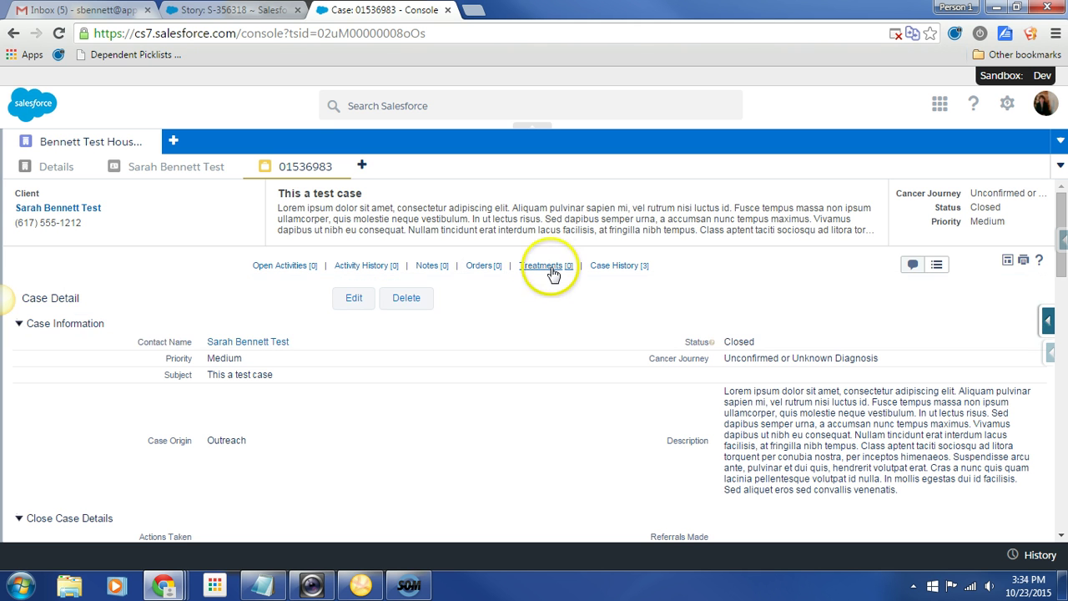
pyautogui.moveTo(551, 273)
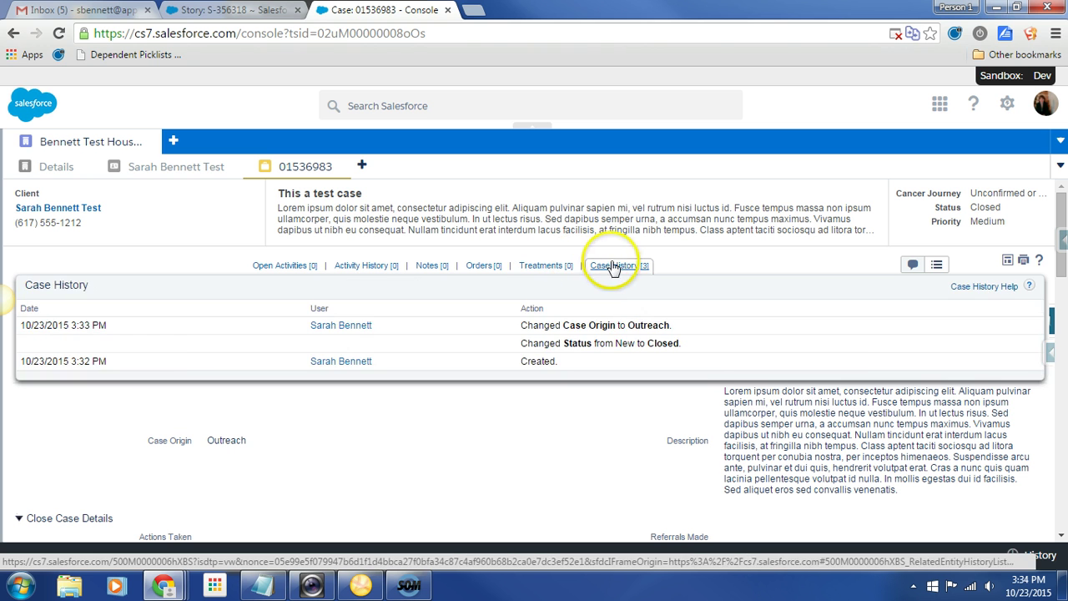
pyautogui.click(966, 264)
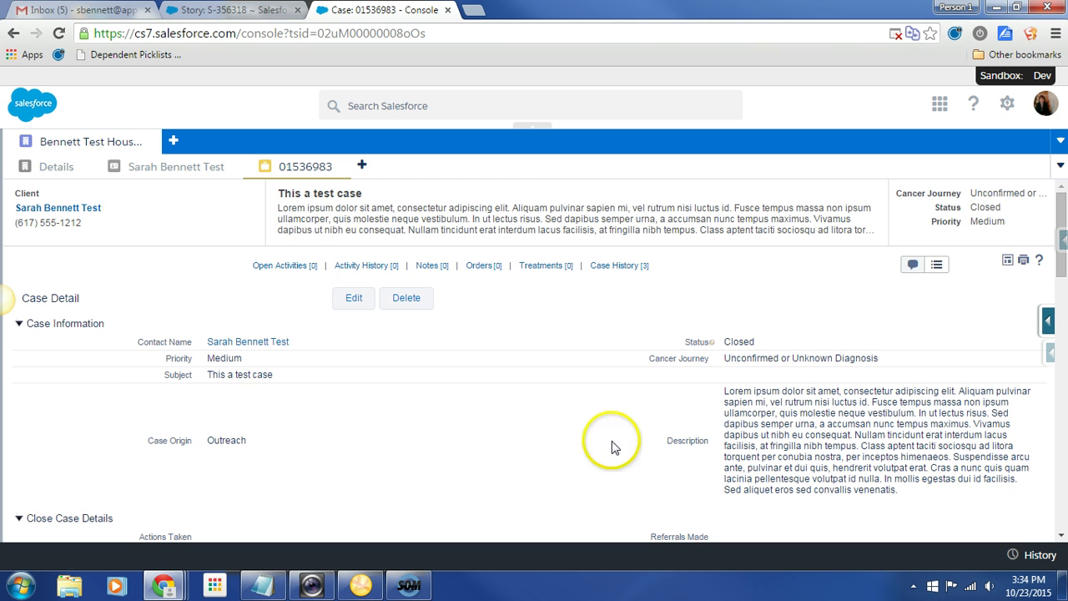
pyautogui.click(912, 264)
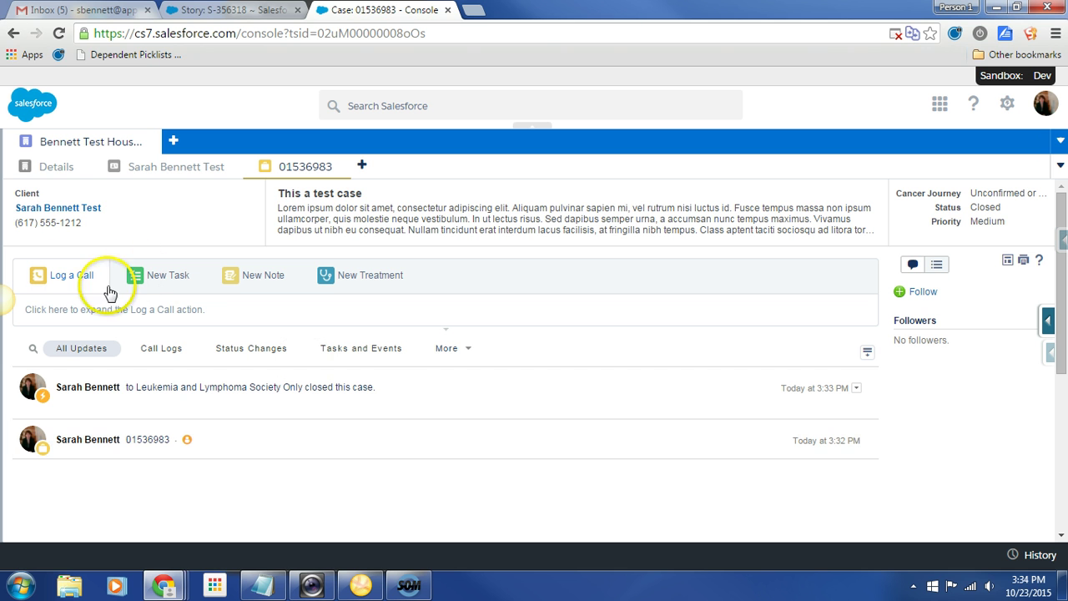
# Log a Fax call with category HCP Outreach and lorem ipsum comments
pyautogui.click(59, 280)
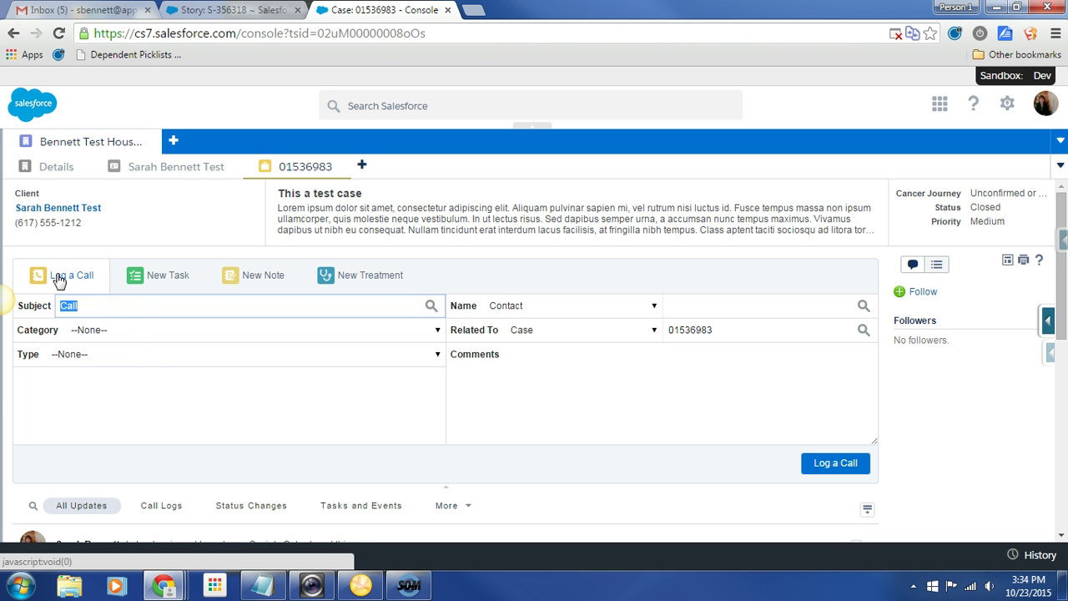
pyautogui.click(125, 332)
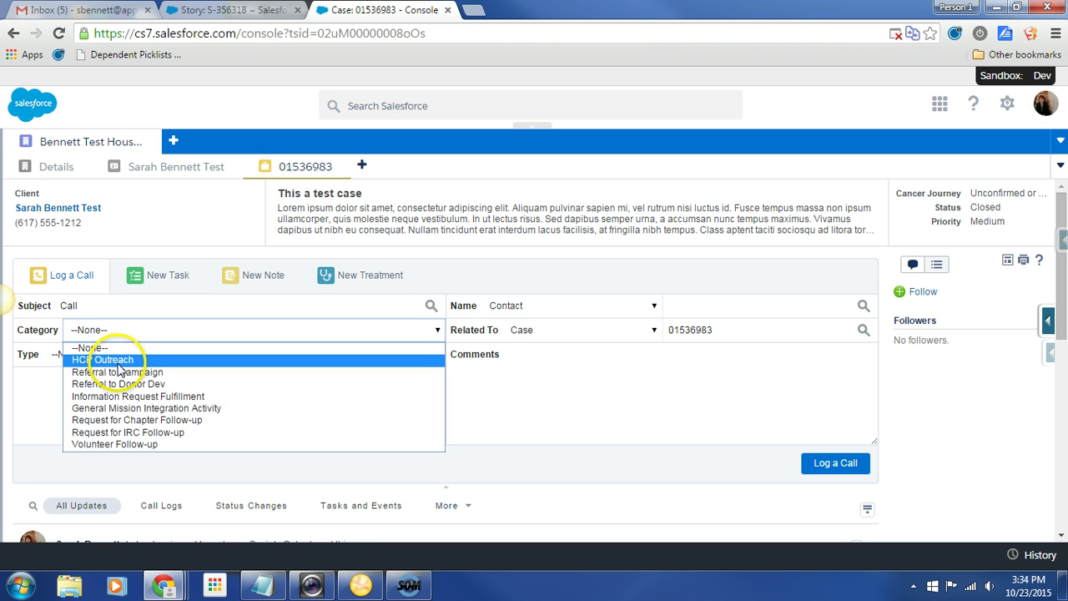
pyautogui.click(118, 361)
pyautogui.click(114, 354)
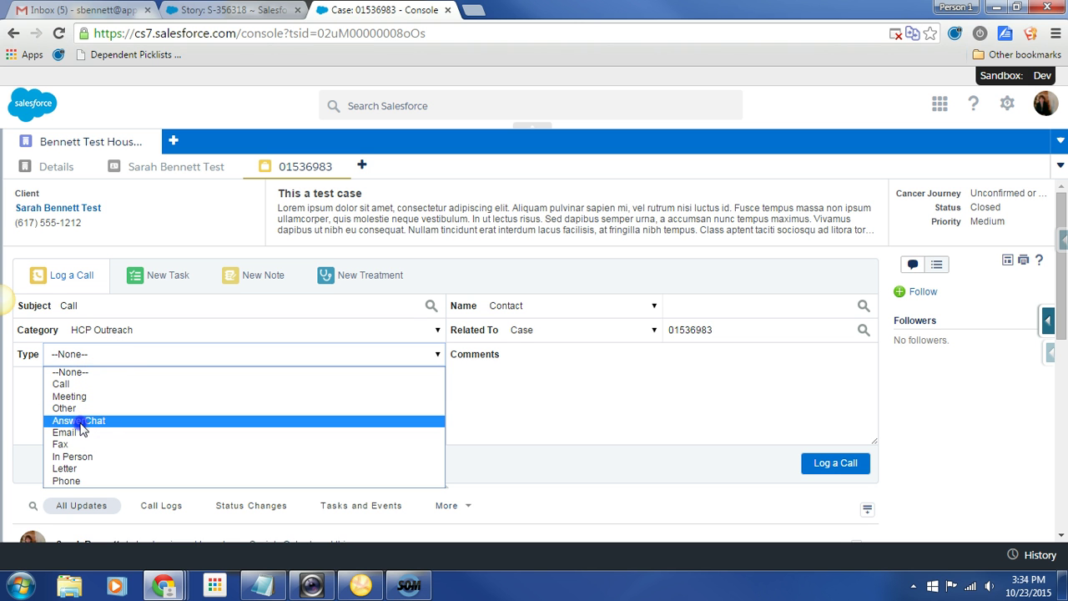
pyautogui.click(76, 449)
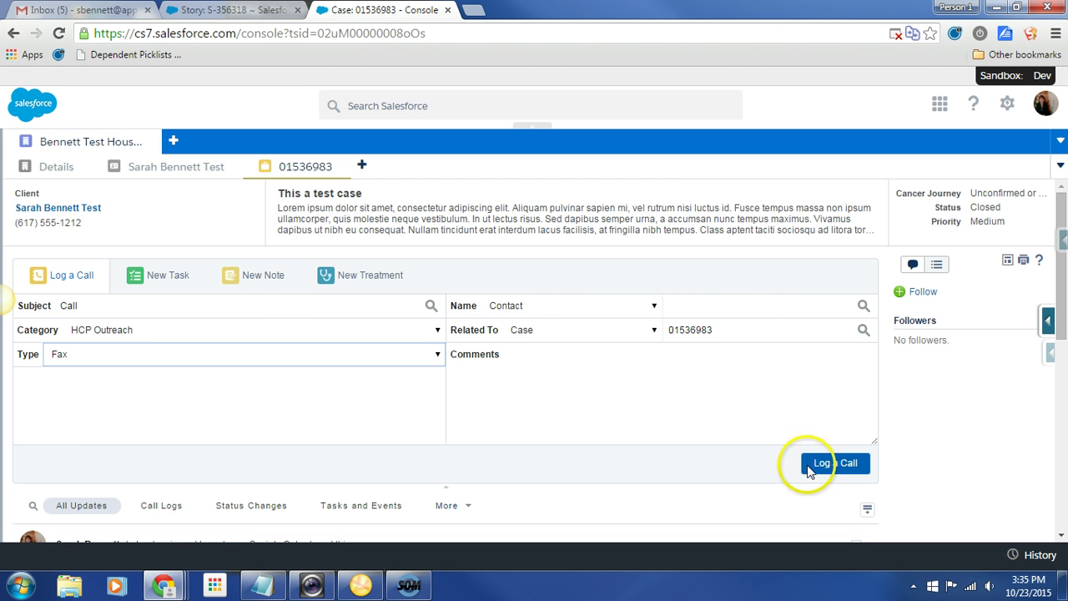
pyautogui.click(609, 382)
pyautogui.rightClick(477, 383)
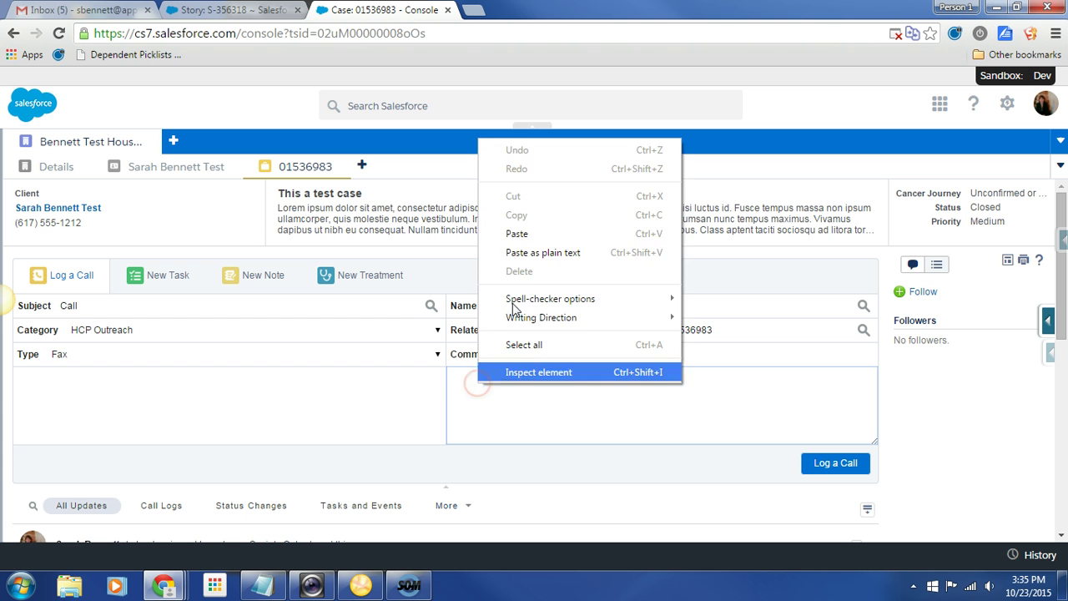
pyautogui.click(526, 235)
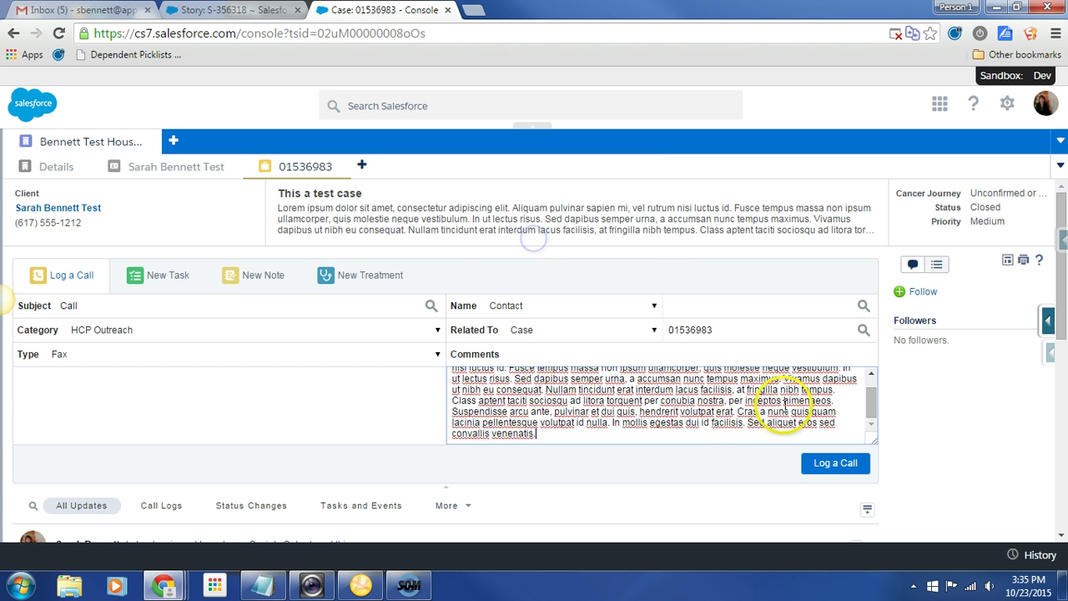
pyautogui.click(838, 466)
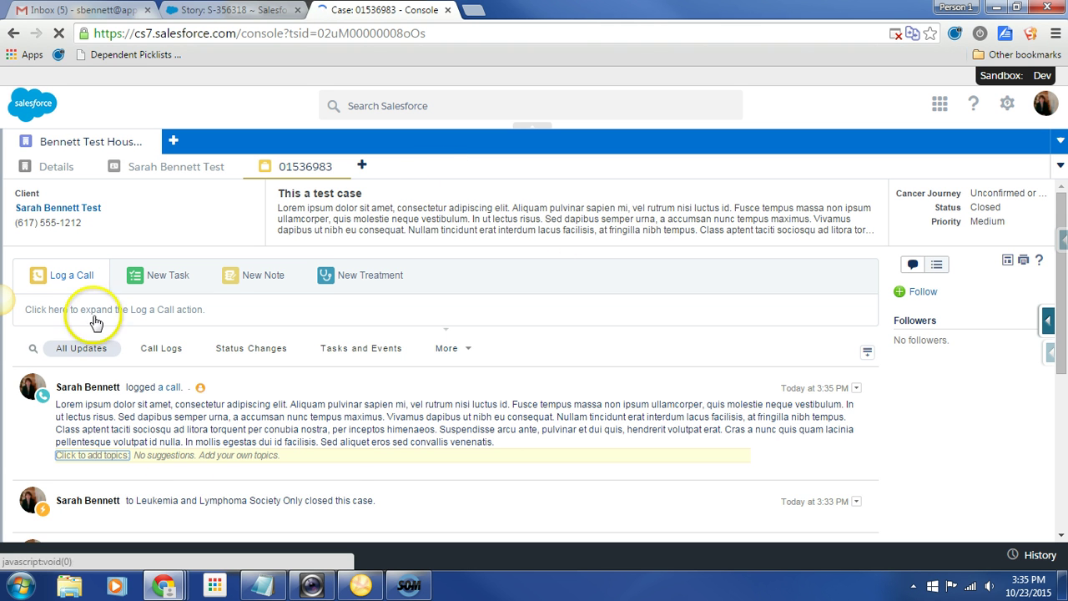
# Filter the case feed by Call Logs and Status Changes, ending on All Updates
pyautogui.click(164, 349)
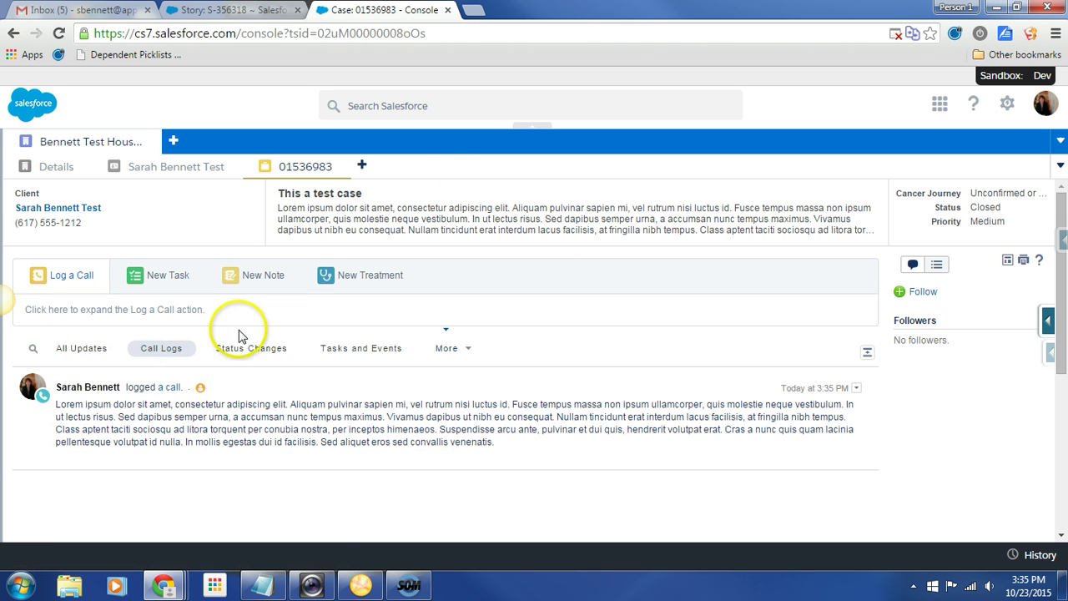
pyautogui.click(58, 350)
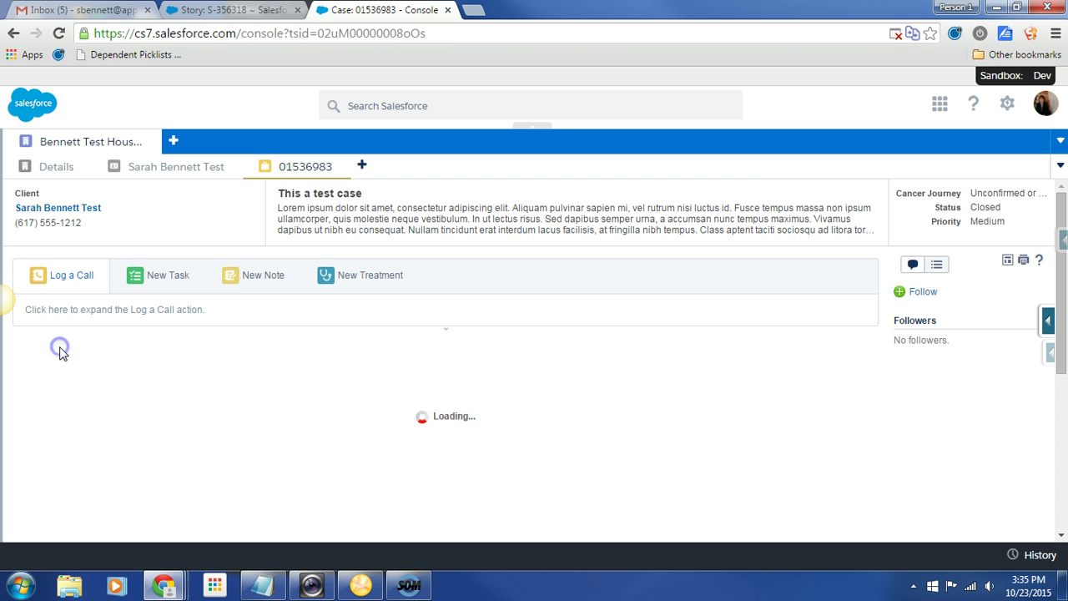
pyautogui.click(154, 351)
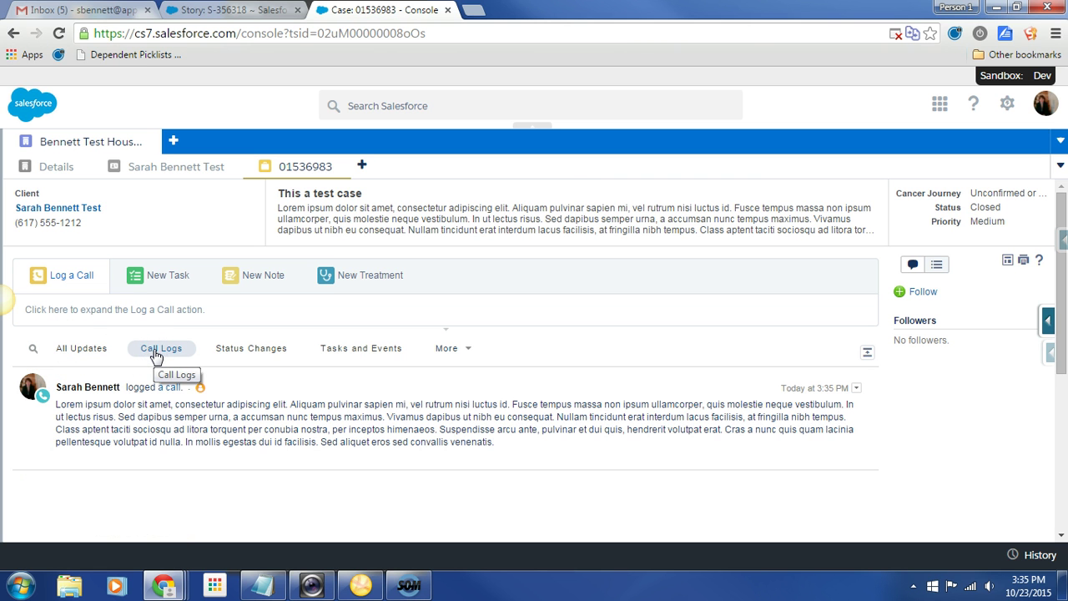
pyautogui.click(250, 350)
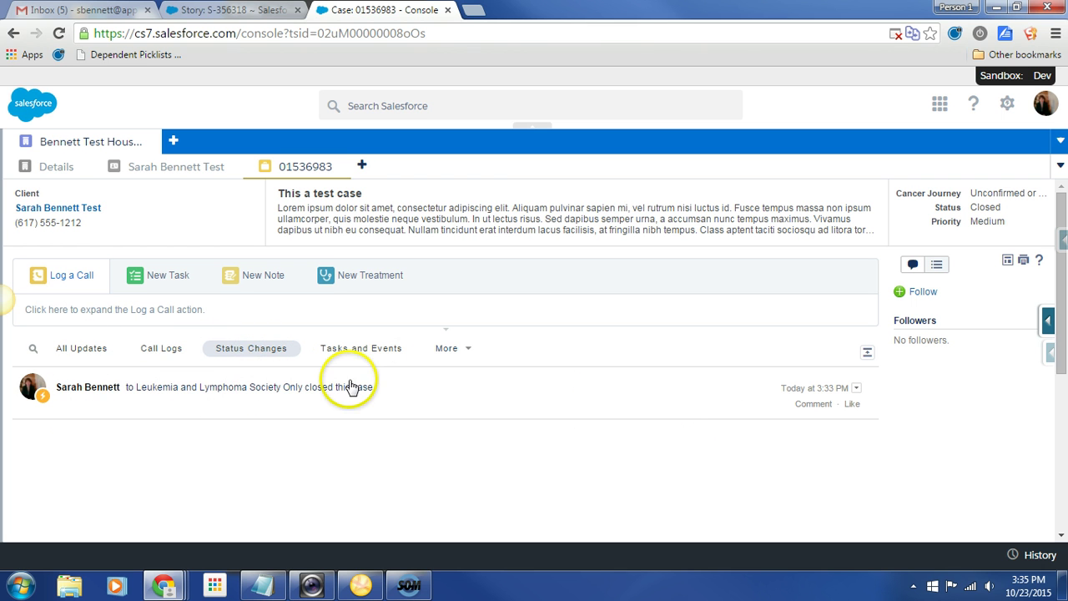
pyautogui.click(148, 352)
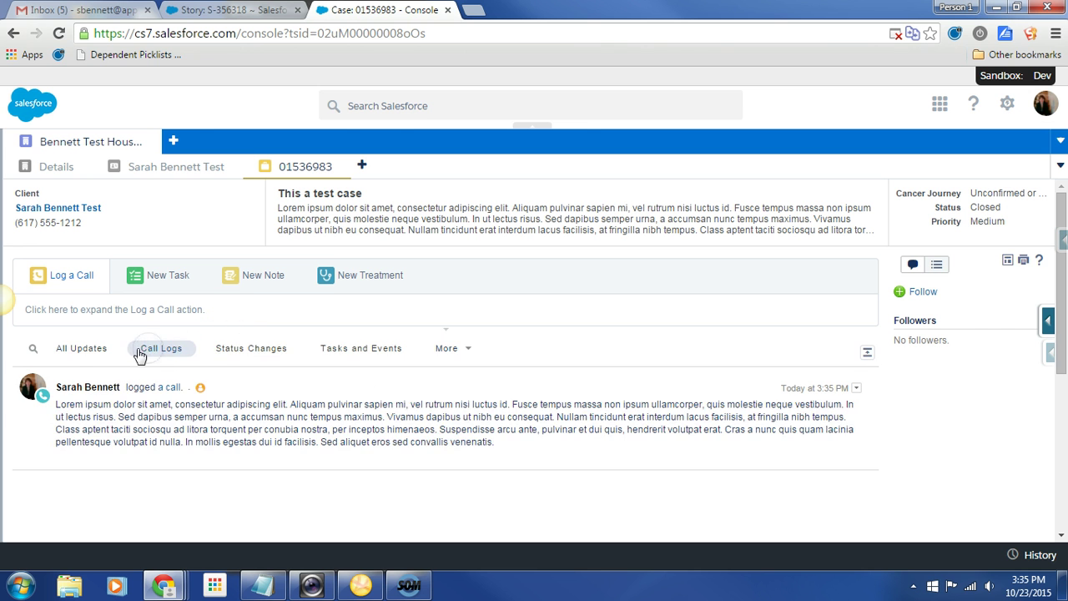
pyautogui.click(90, 352)
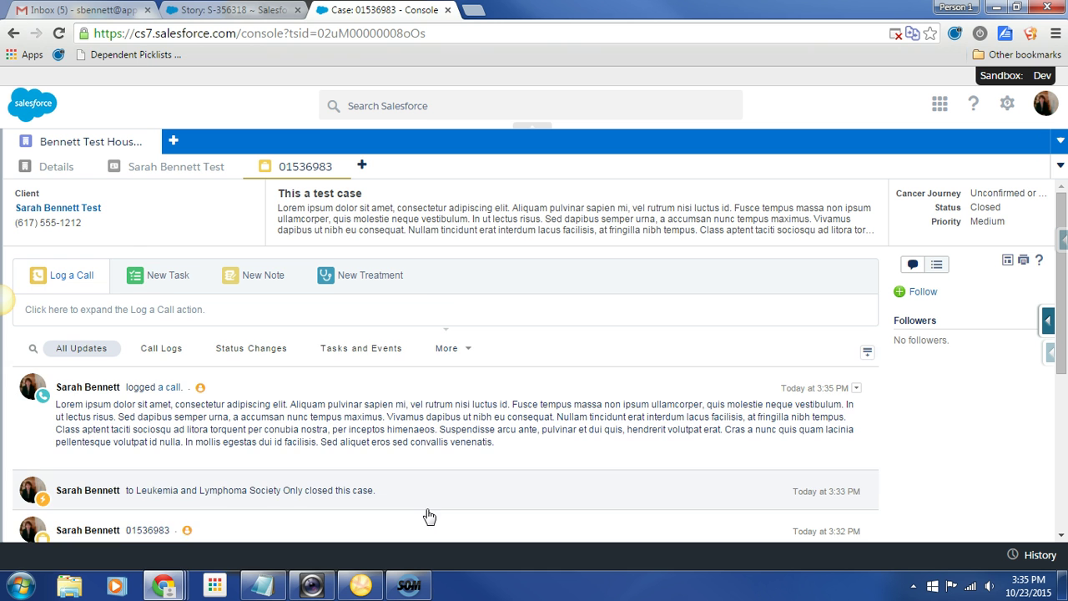
# Start a new task 'Call back for First Connection match success' with pasted Lorem ipsum comments
pyautogui.click(144, 276)
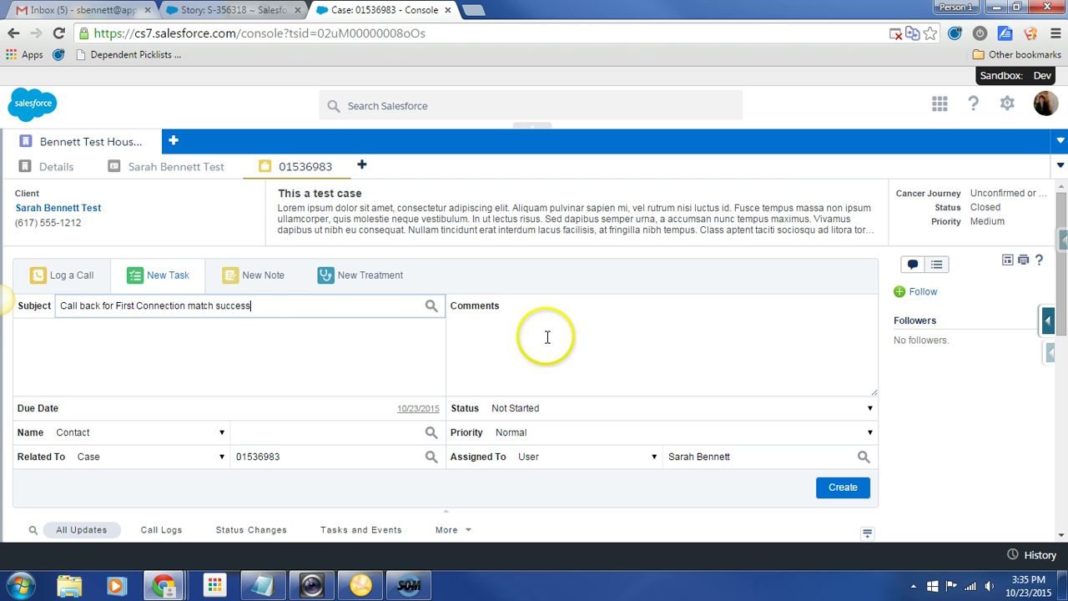
pyautogui.click(525, 321)
pyautogui.rightClick(491, 342)
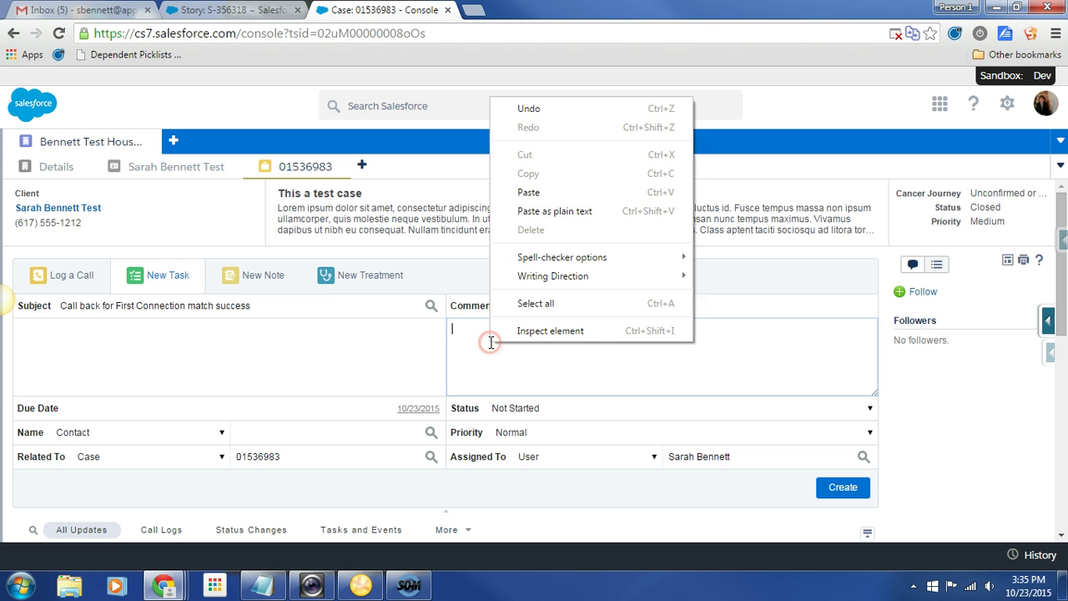
pyautogui.click(530, 192)
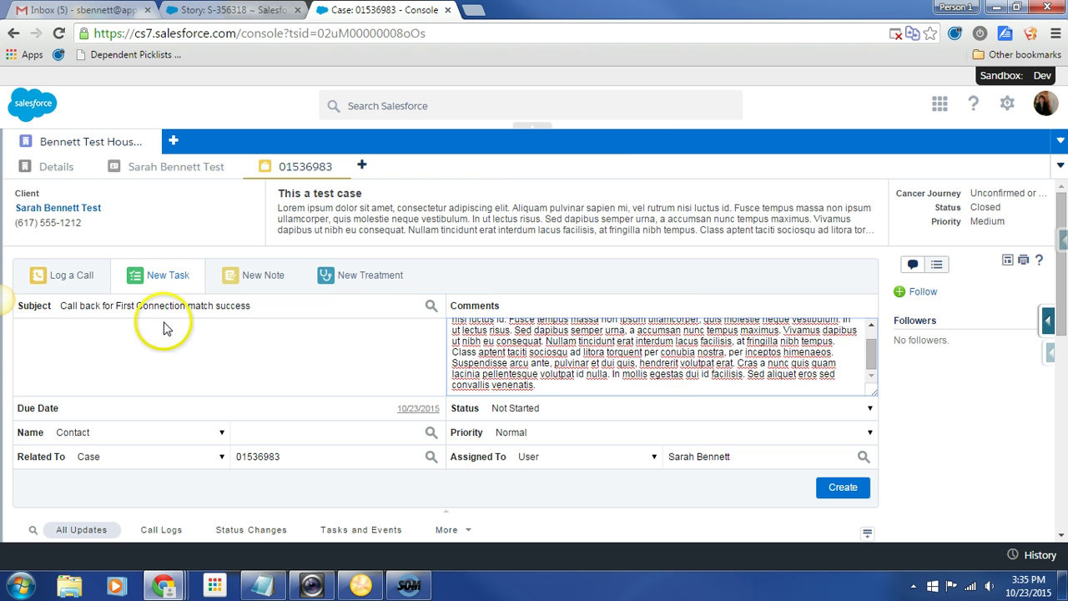
# Set the task due date to 10/30/2015 and bring up the Assigned To user lookup
pyautogui.click(341, 407)
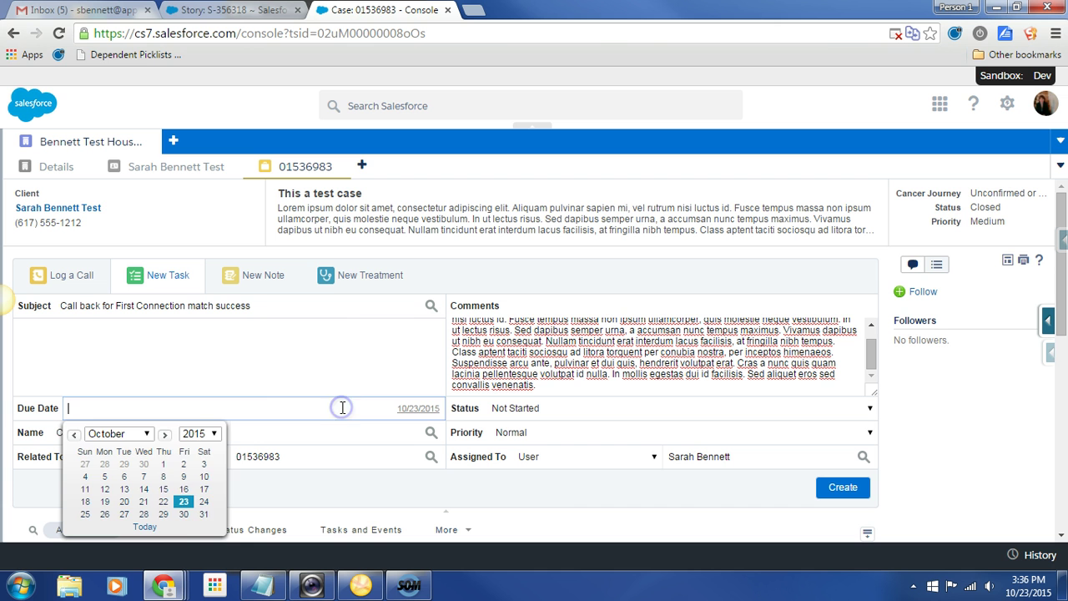
pyautogui.click(185, 513)
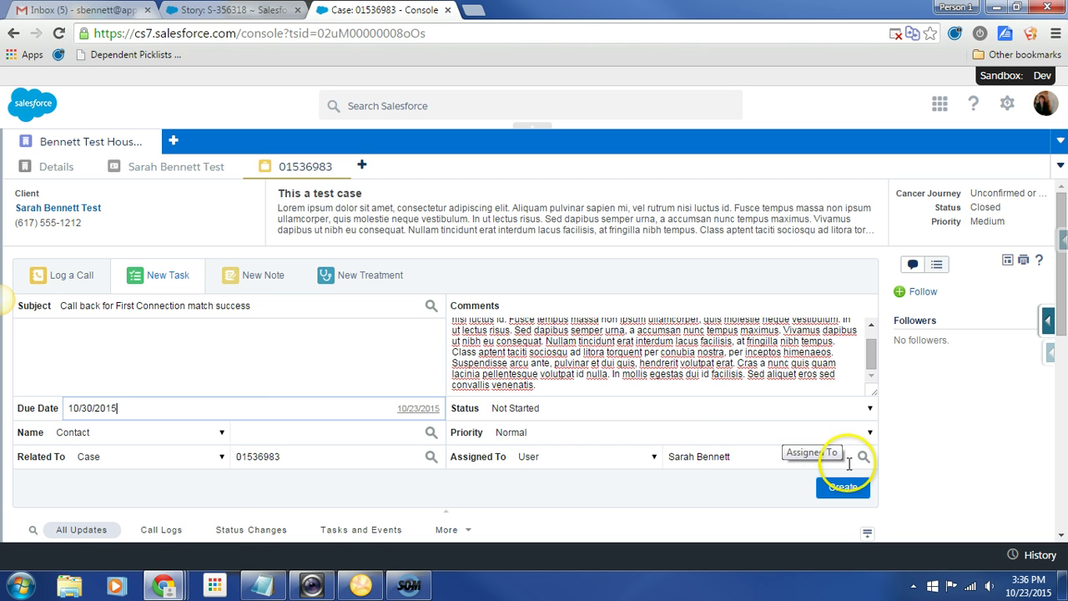
pyautogui.click(756, 456)
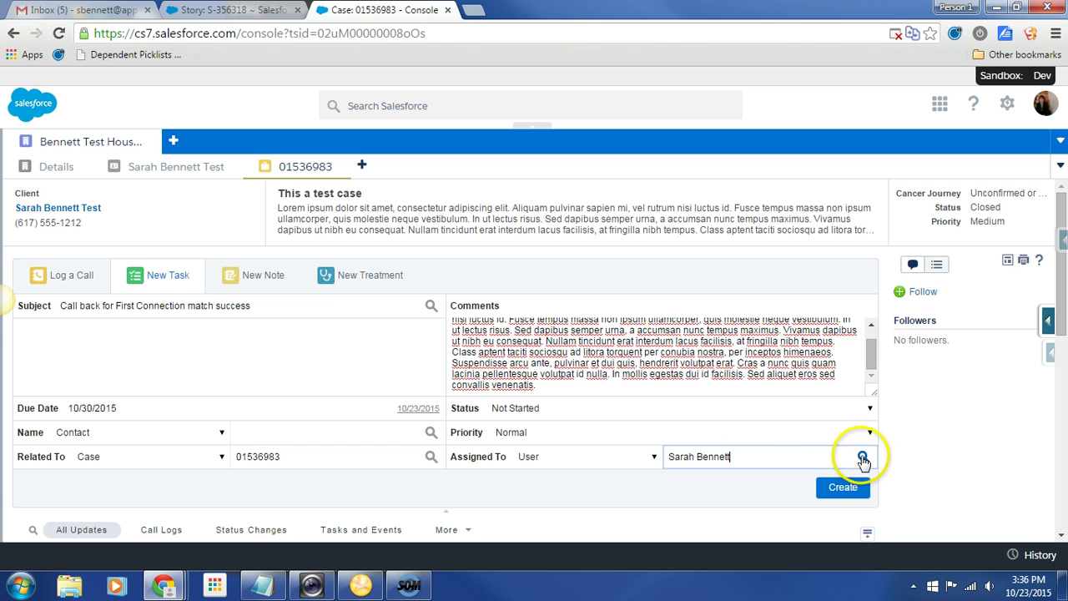
pyautogui.click(863, 456)
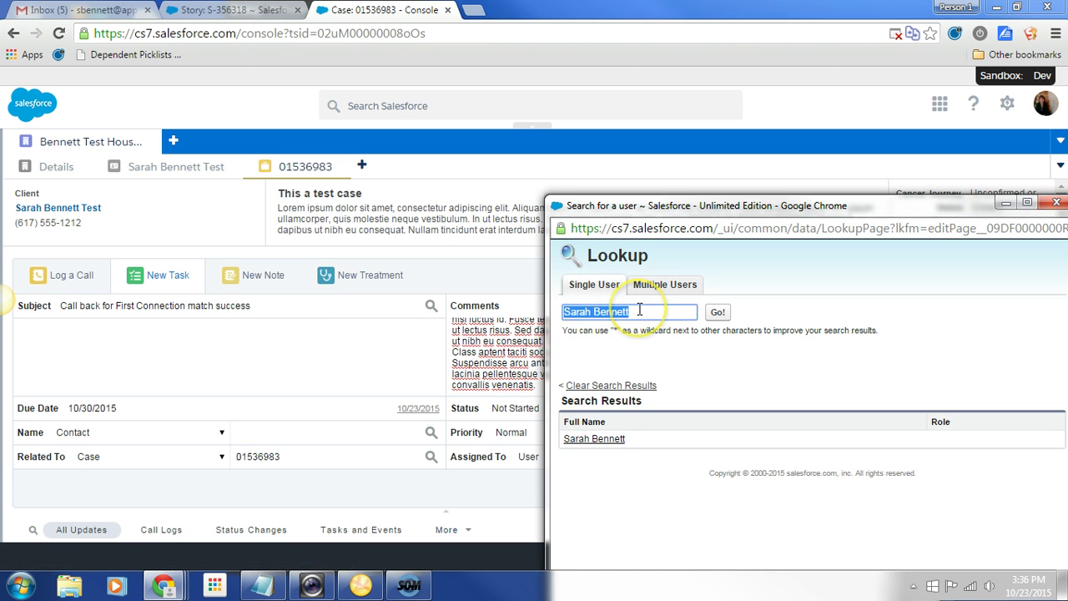
# Search the lookup for the other user by first name and assign the task to them
pyautogui.write('gary')
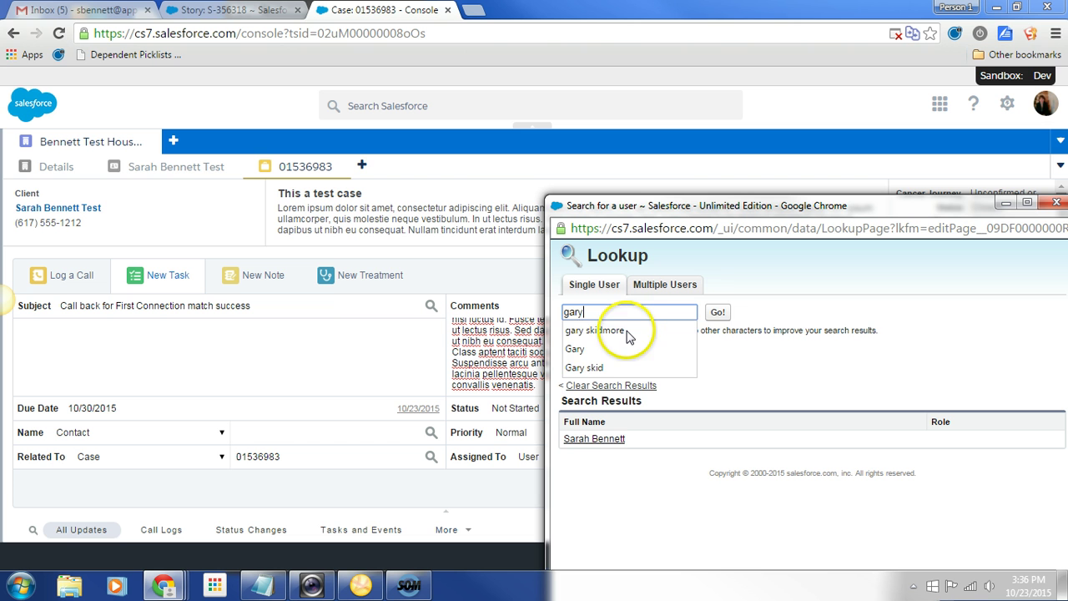
pyautogui.click(594, 330)
pyautogui.click(717, 313)
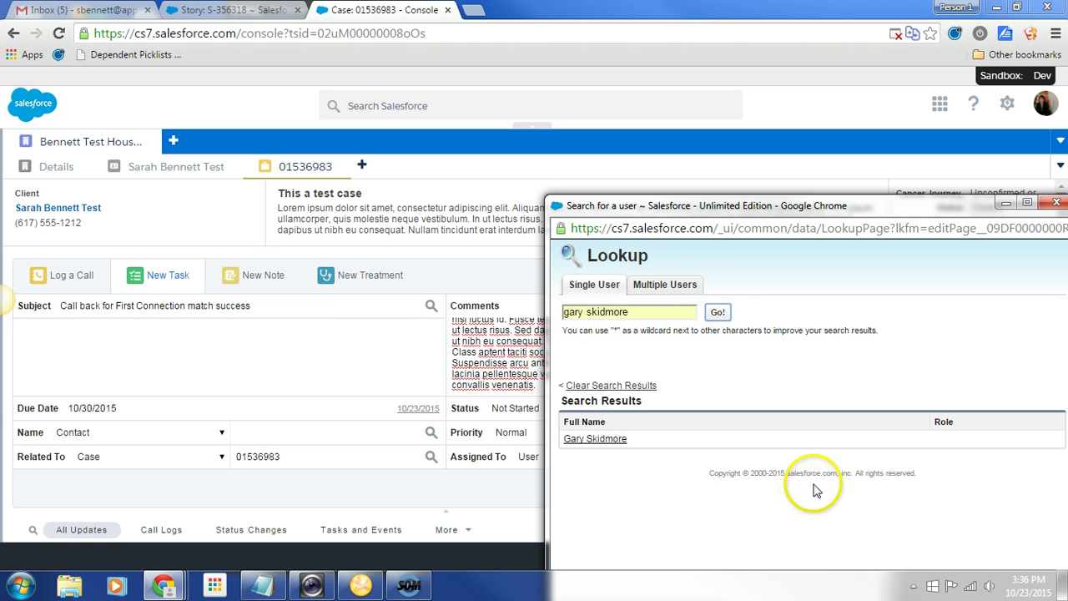
pyautogui.click(718, 312)
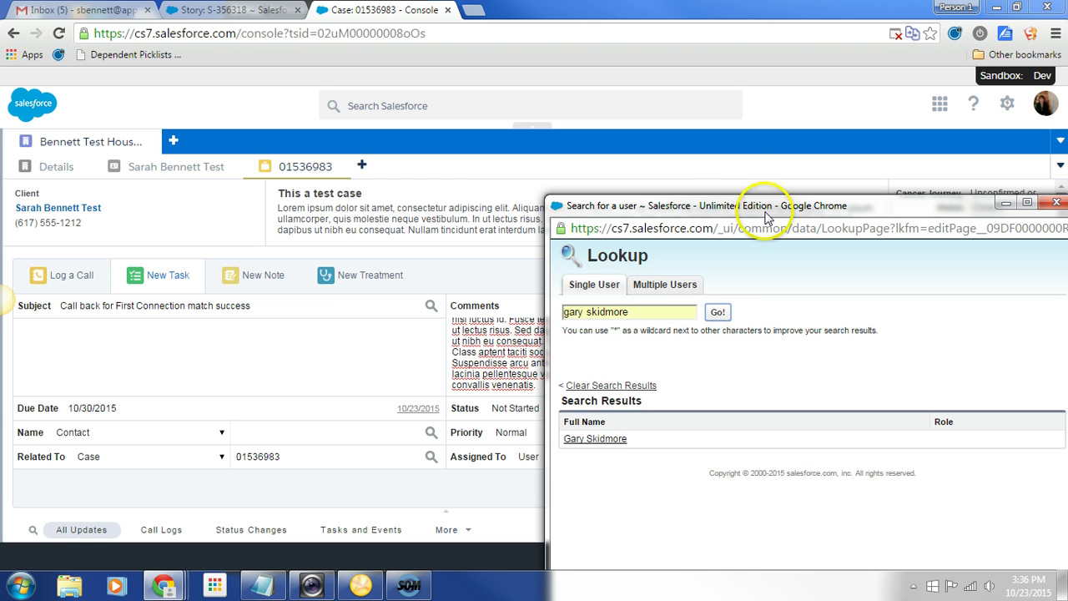
pyautogui.moveTo(765, 209); pyautogui.dragTo(528, 157)
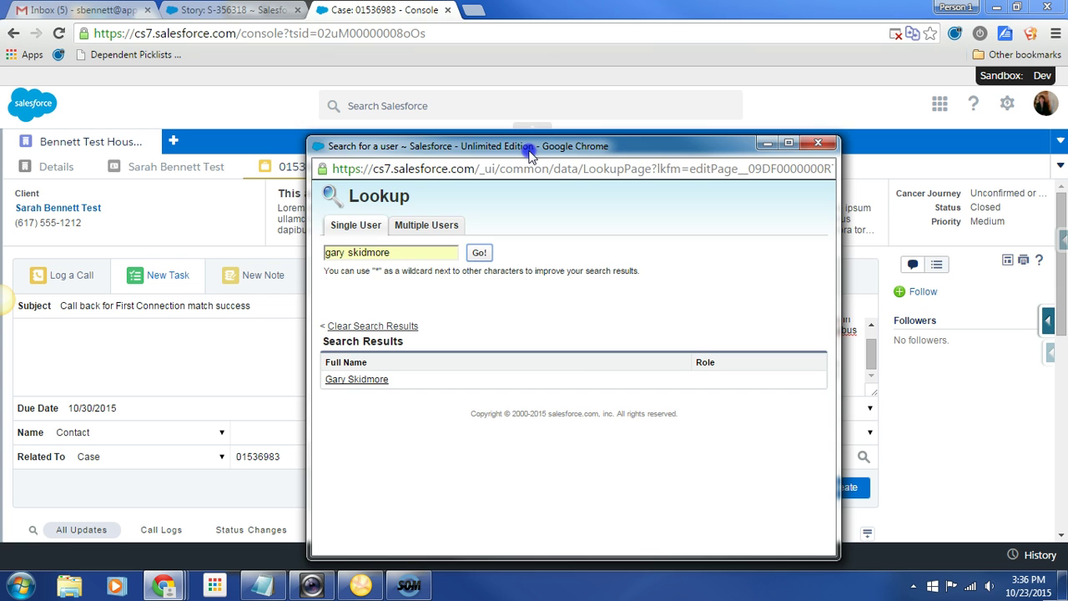
pyautogui.click(356, 379)
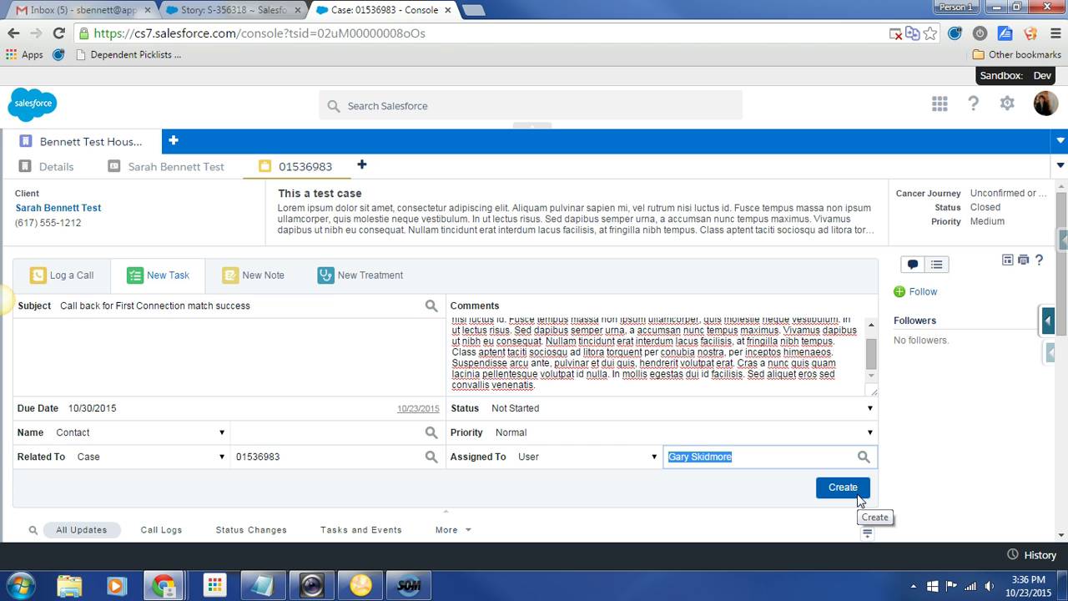
# Save the call-back task so it appears in the case feed, then switch to New Note
pyautogui.click(847, 493)
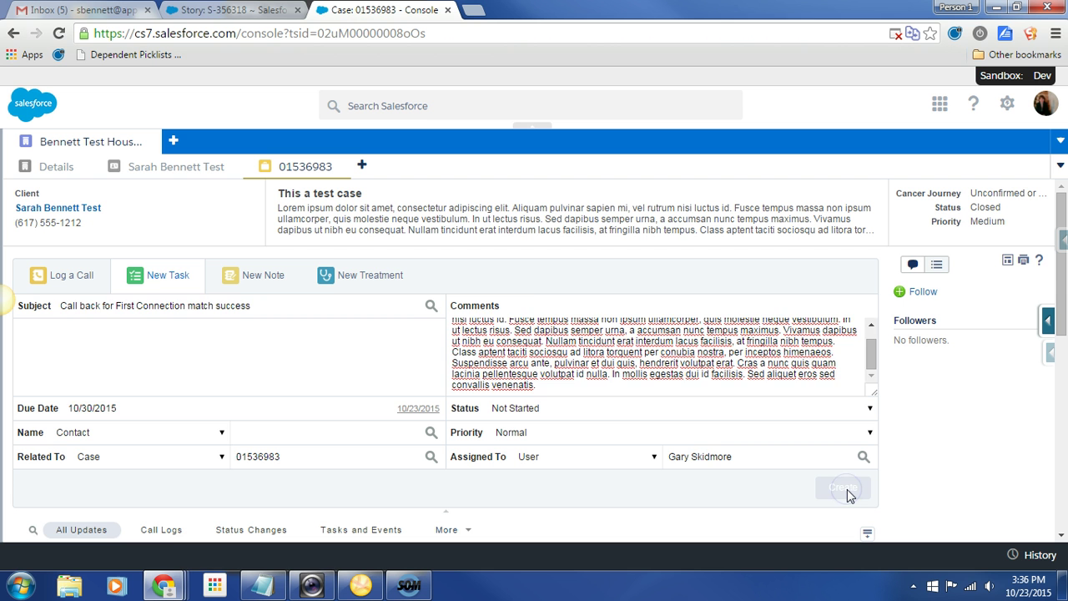
pyautogui.click(782, 451)
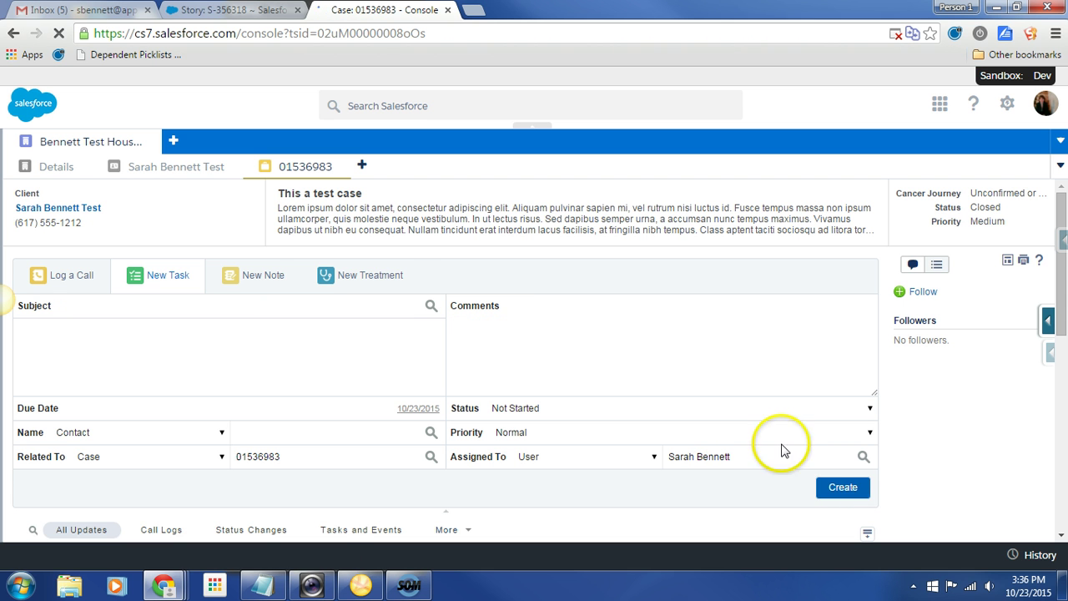
pyautogui.click(296, 364)
pyautogui.scroll(-3, 298, 367)
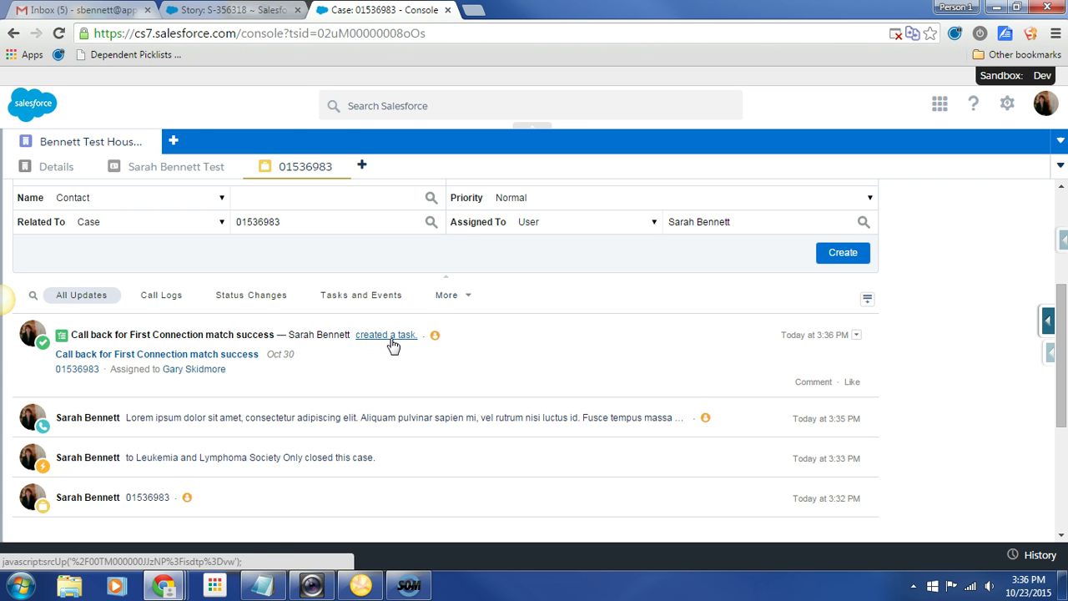
pyautogui.scroll(2, 608, 386)
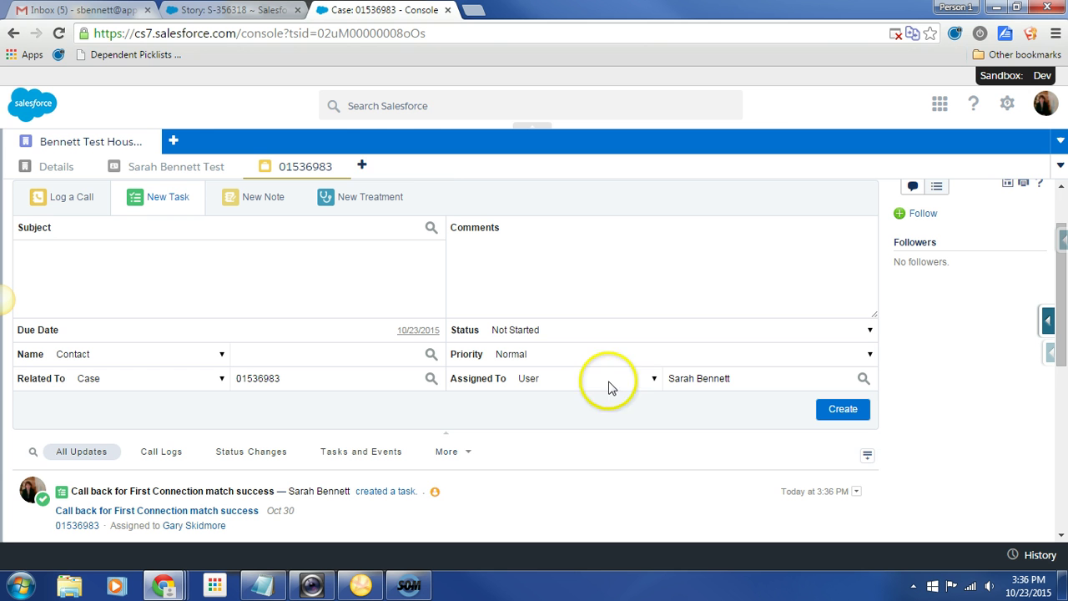
pyautogui.click(447, 436)
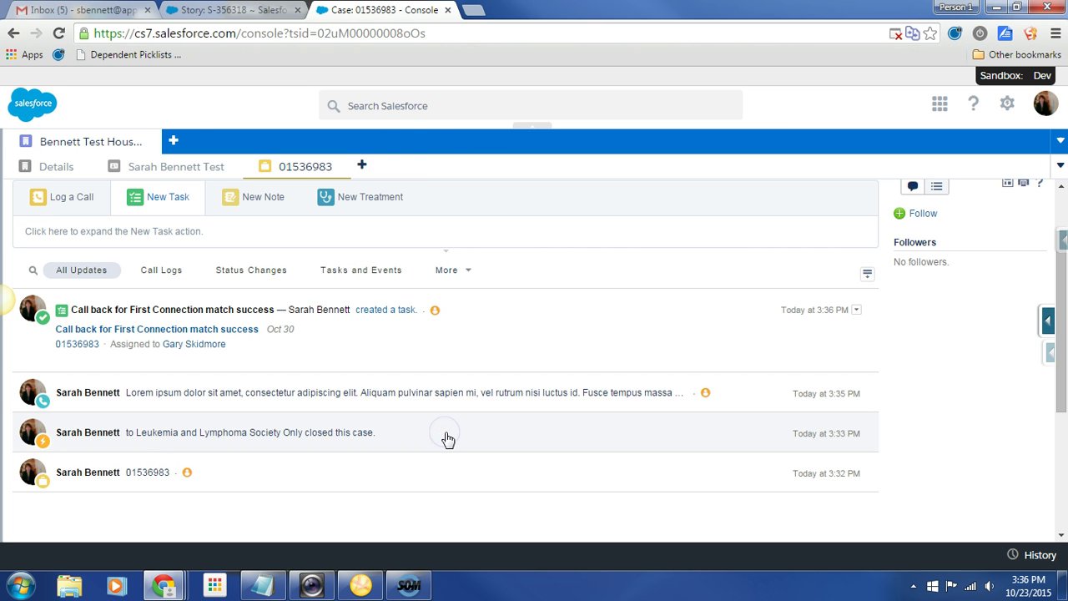
pyautogui.click(447, 247)
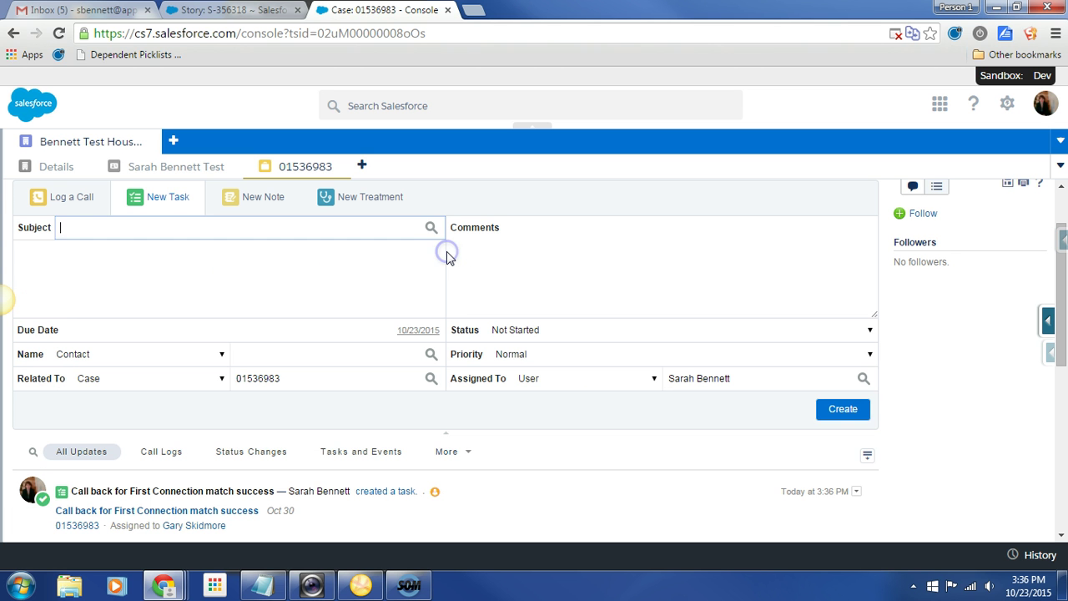
pyautogui.click(447, 434)
pyautogui.click(268, 208)
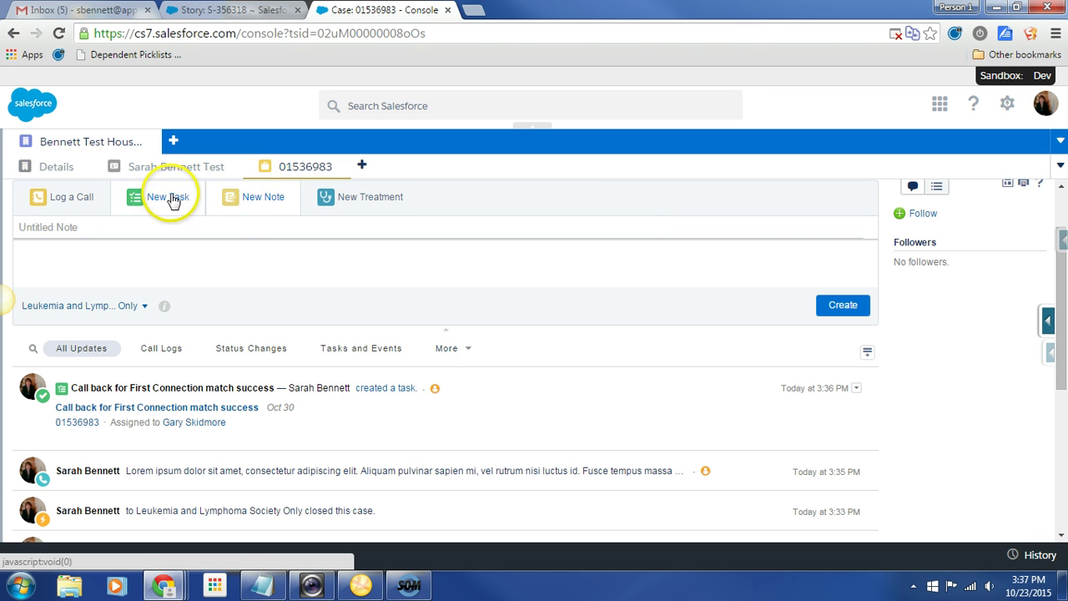
# Create the note 'This is a demo note' with a pasted Lorem ipsum paragraph as its body
pyautogui.click(72, 197)
pyautogui.click(158, 197)
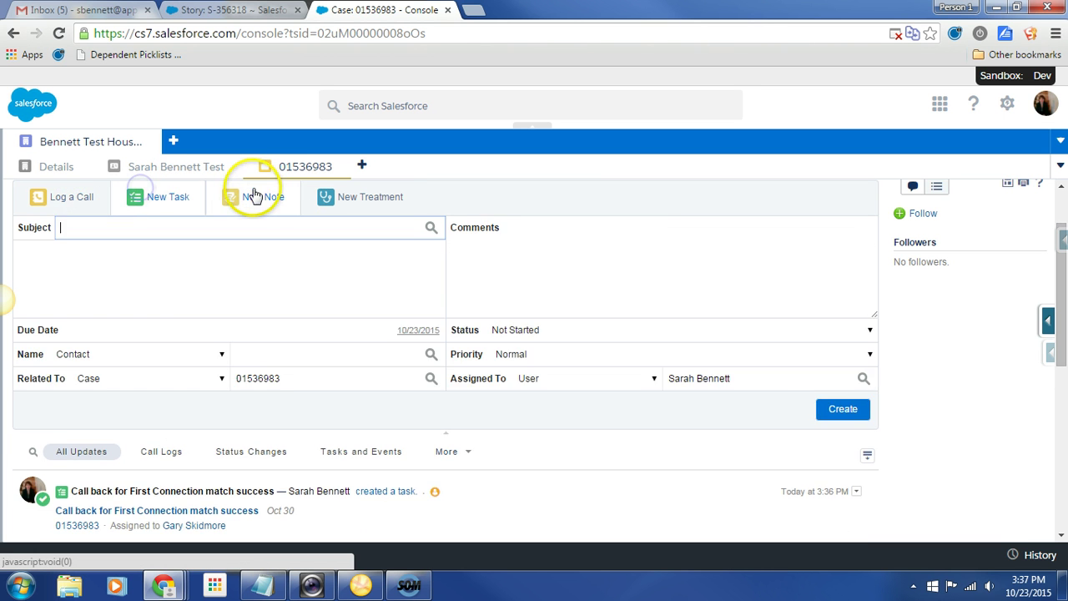
pyautogui.click(255, 197)
pyautogui.click(82, 228)
pyautogui.click(146, 232)
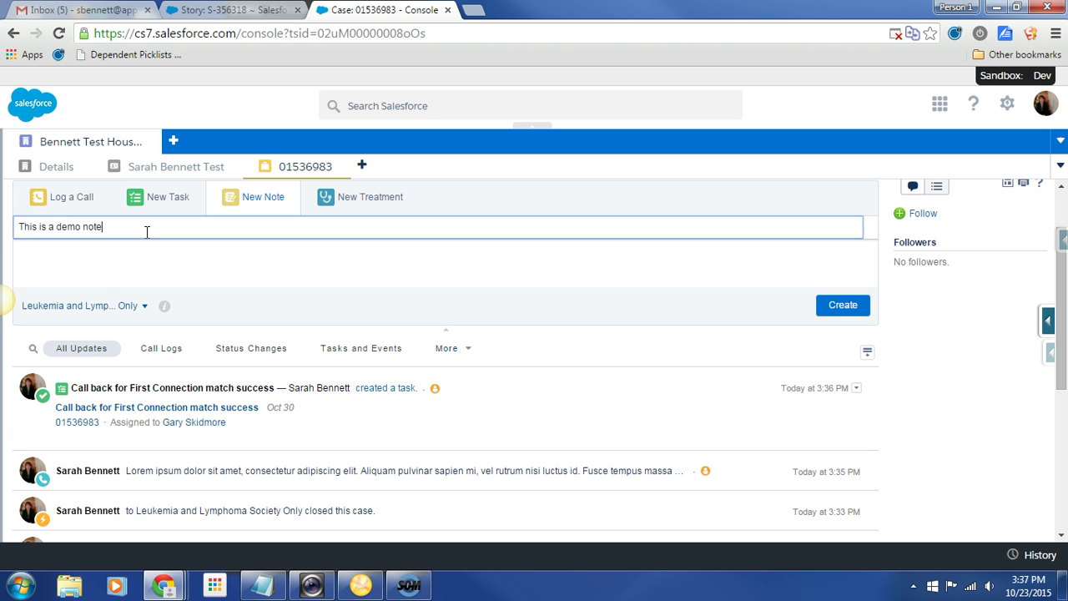
pyautogui.click(72, 261)
pyautogui.hotkey('ctrl', 'v')
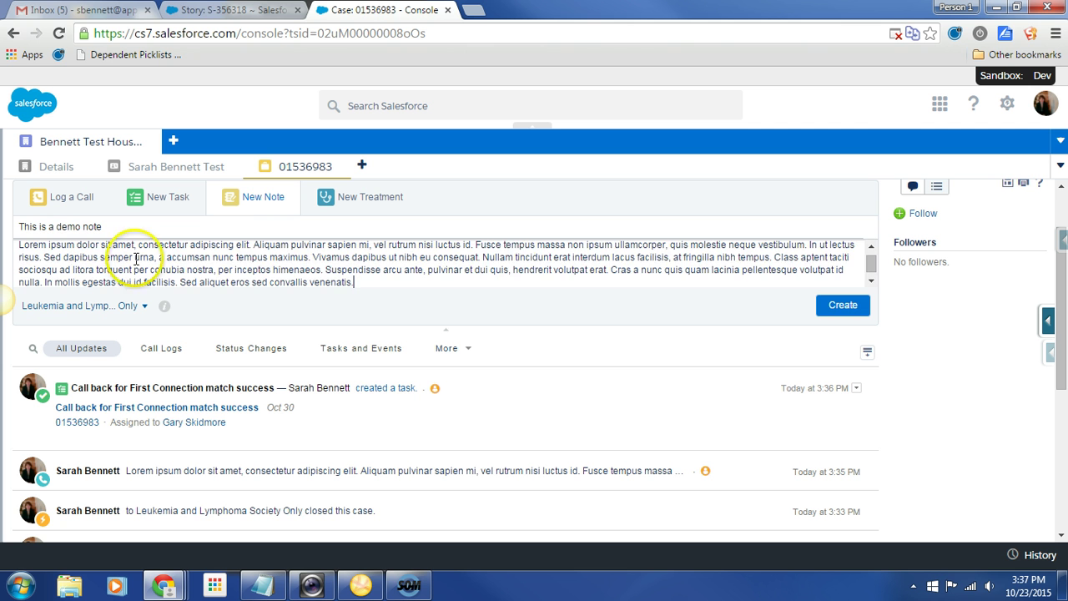
pyautogui.click(841, 305)
pyautogui.click(311, 326)
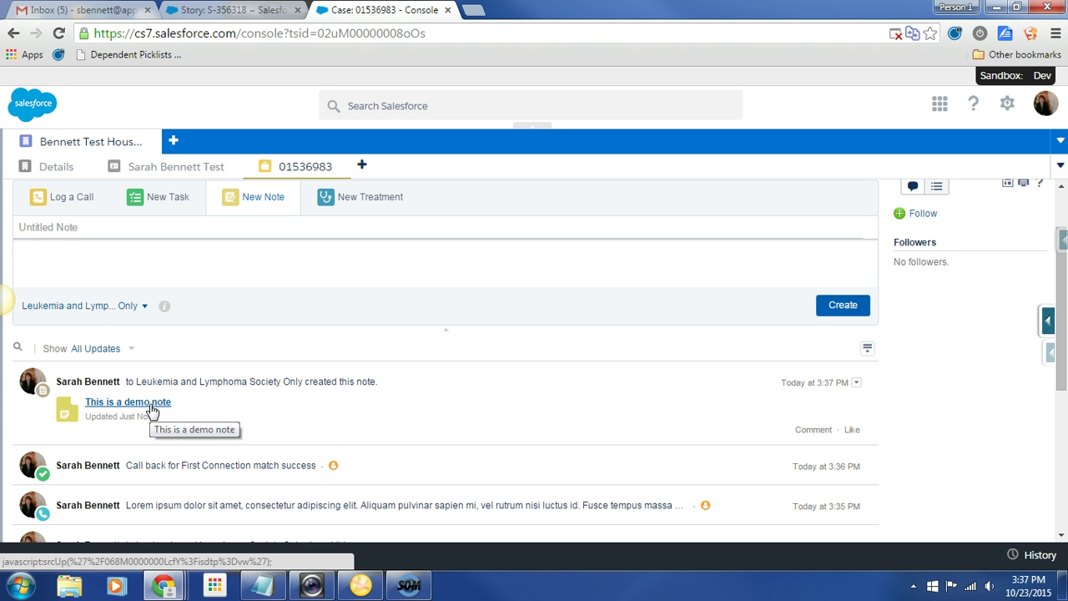
pyautogui.click(512, 424)
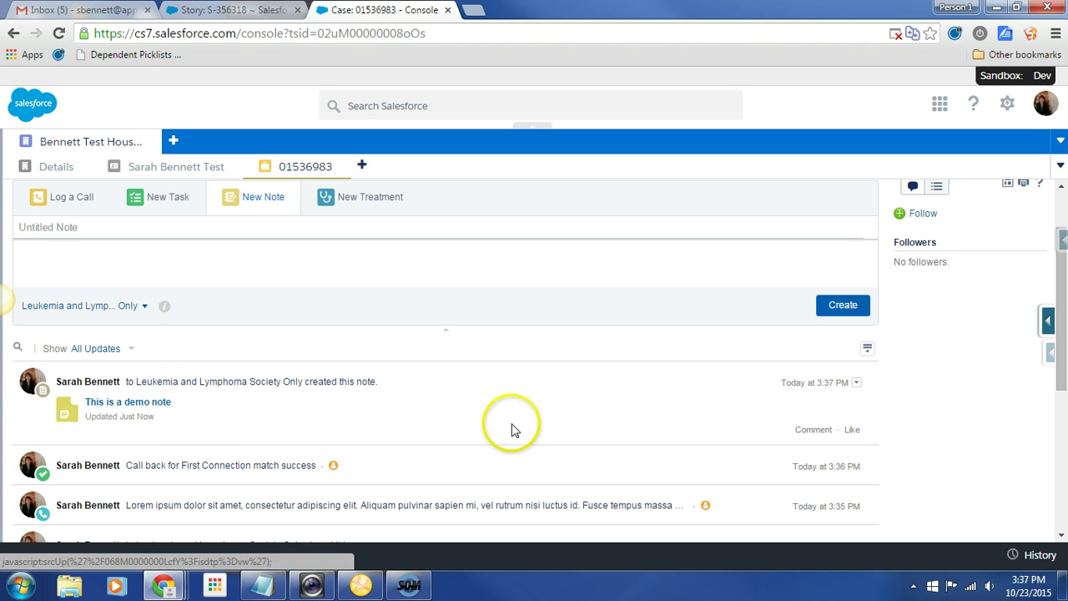
pyautogui.click(369, 474)
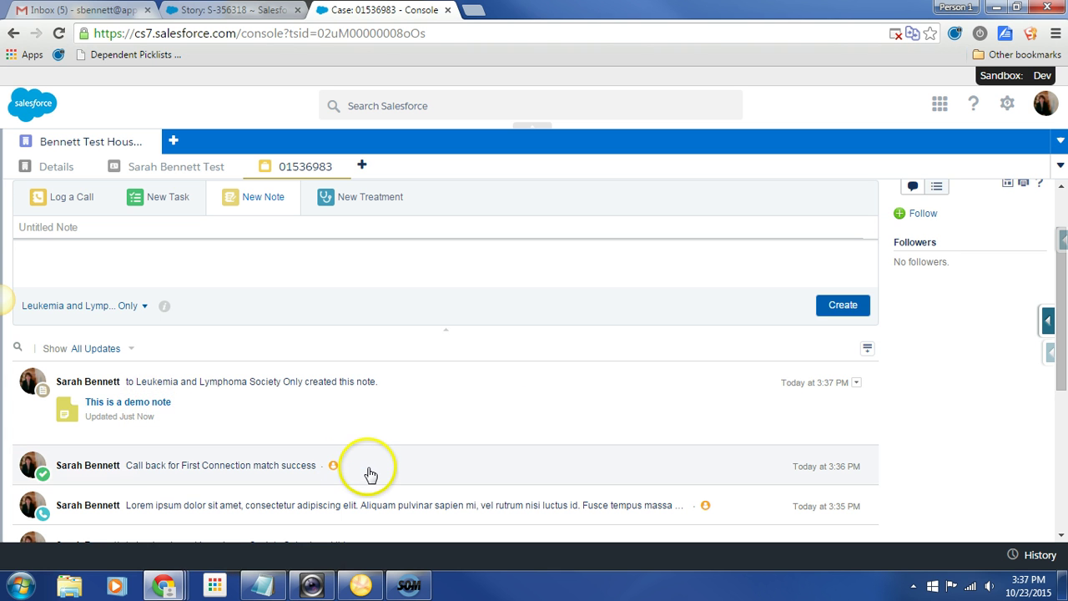
# Begin a new treatment of type Allogenic Transplant related with pasted placeholder Description text
pyautogui.click(341, 198)
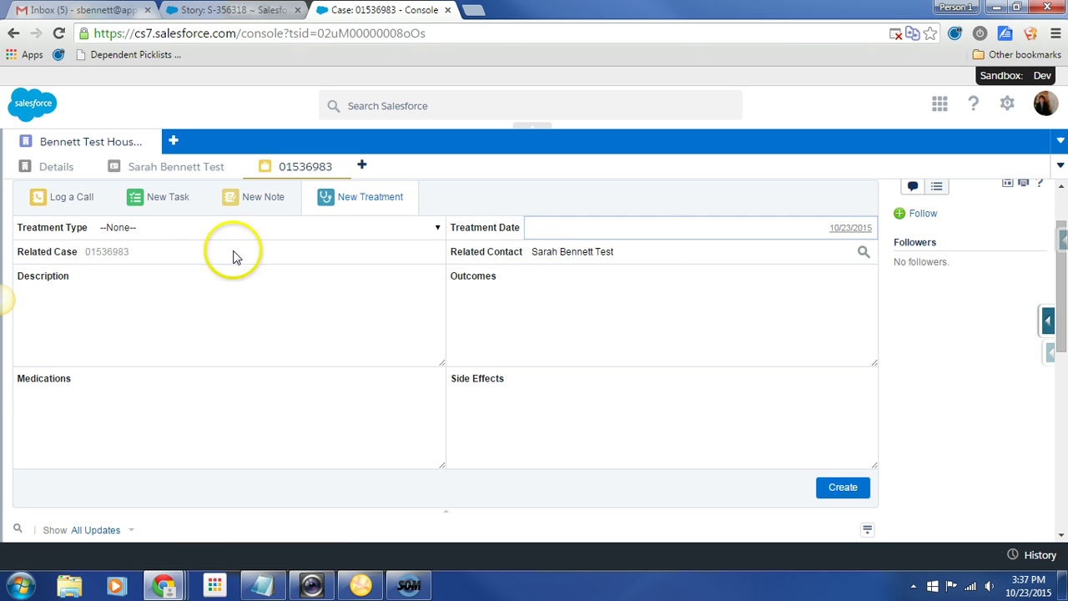
pyautogui.click(195, 229)
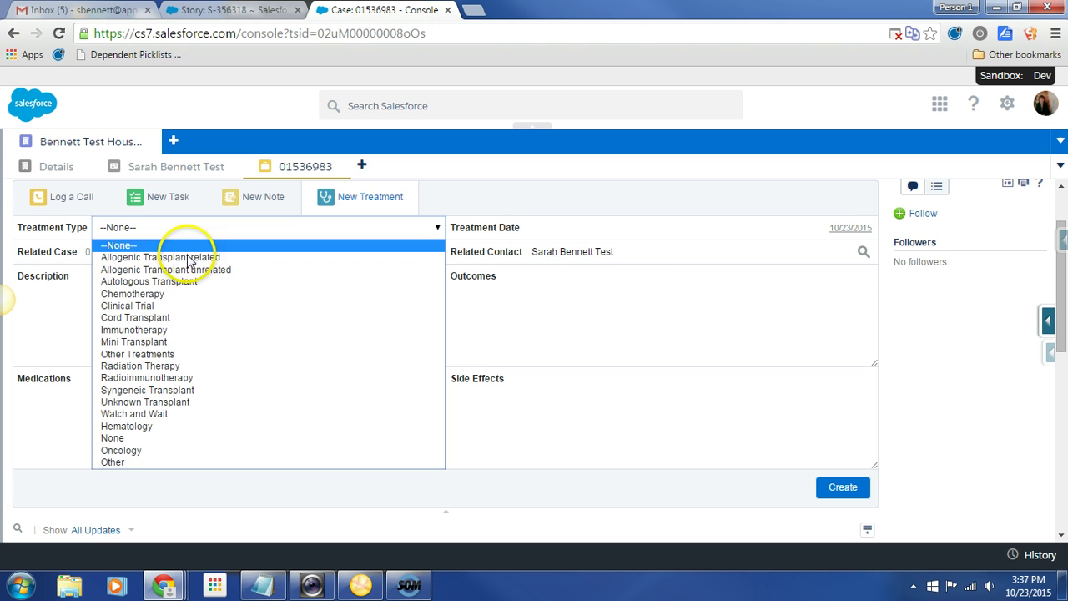
pyautogui.click(188, 257)
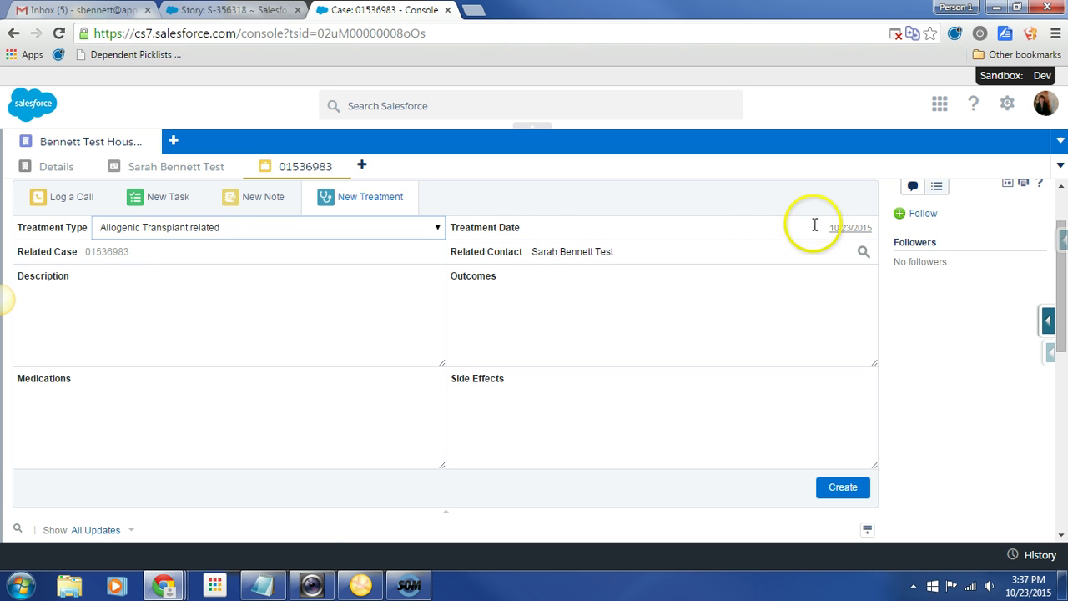
pyautogui.rightClick(129, 302)
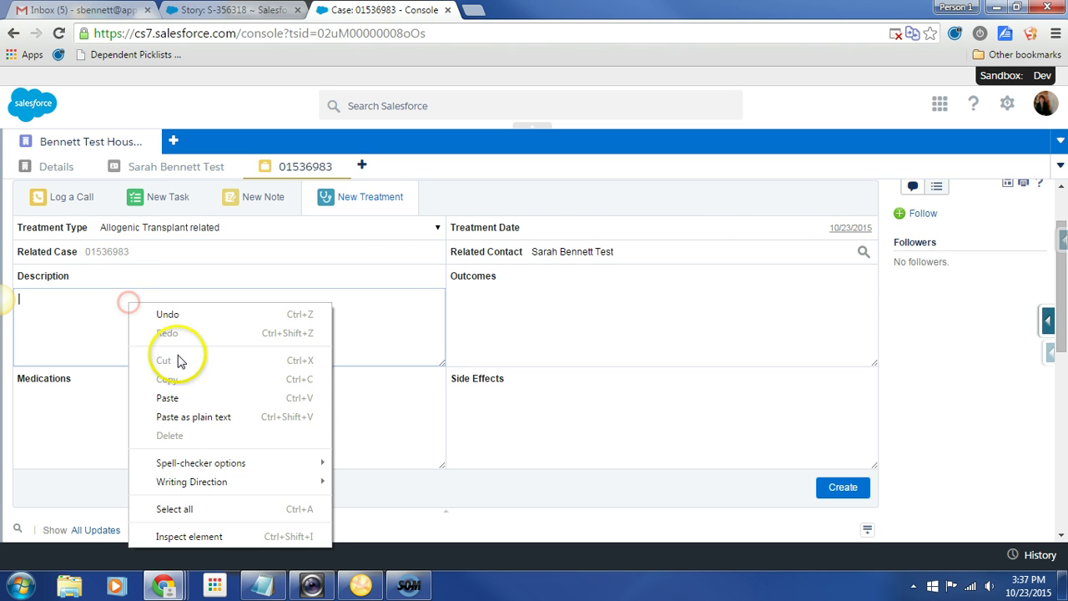
pyautogui.click(167, 399)
# Paste placeholder text into the Outcomes, Medications and Side Effects boxes
pyautogui.click(542, 306)
pyautogui.rightClick(541, 308)
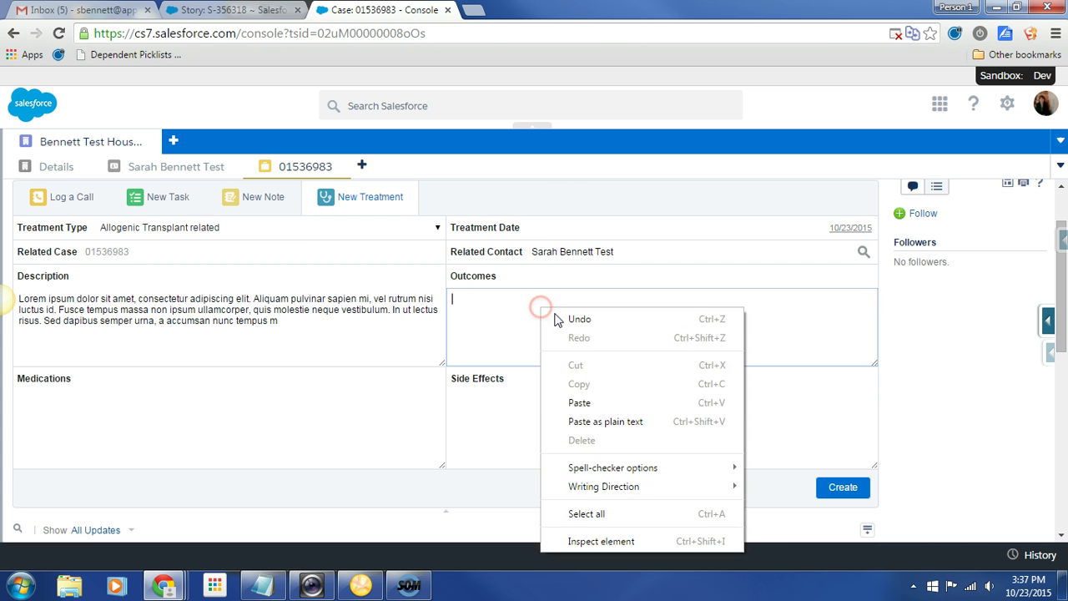
pyautogui.click(608, 404)
pyautogui.click(131, 453)
pyautogui.rightClick(125, 441)
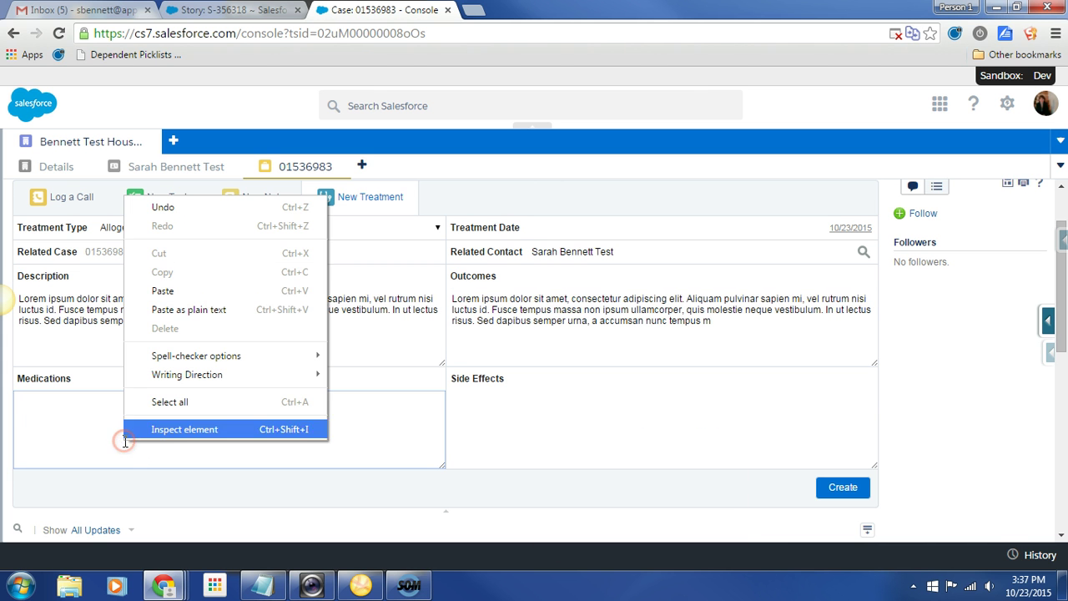
pyautogui.click(167, 291)
pyautogui.click(493, 415)
pyautogui.rightClick(497, 414)
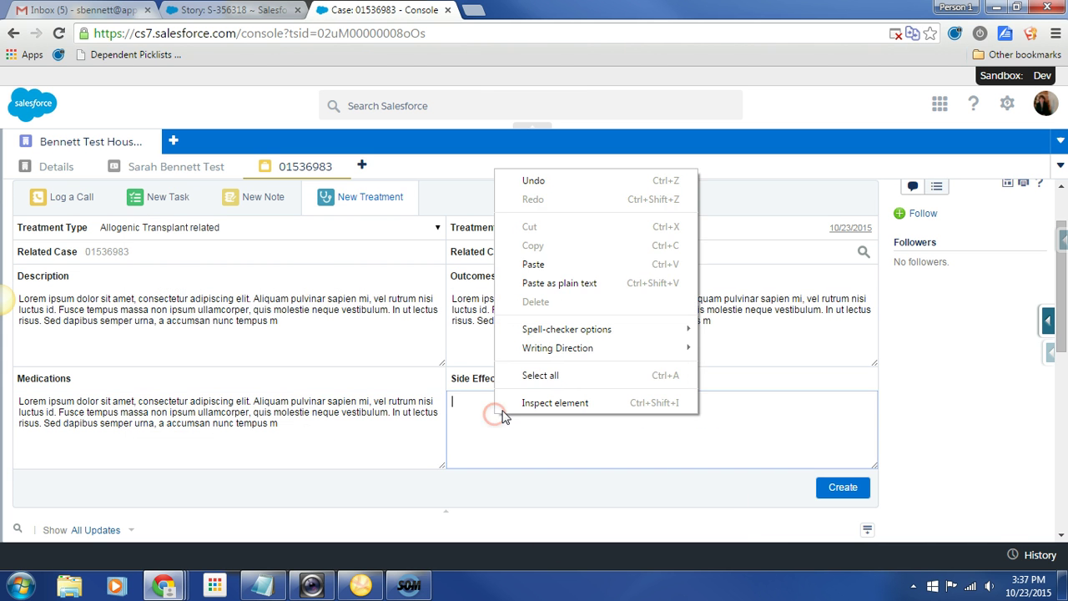
pyautogui.click(548, 267)
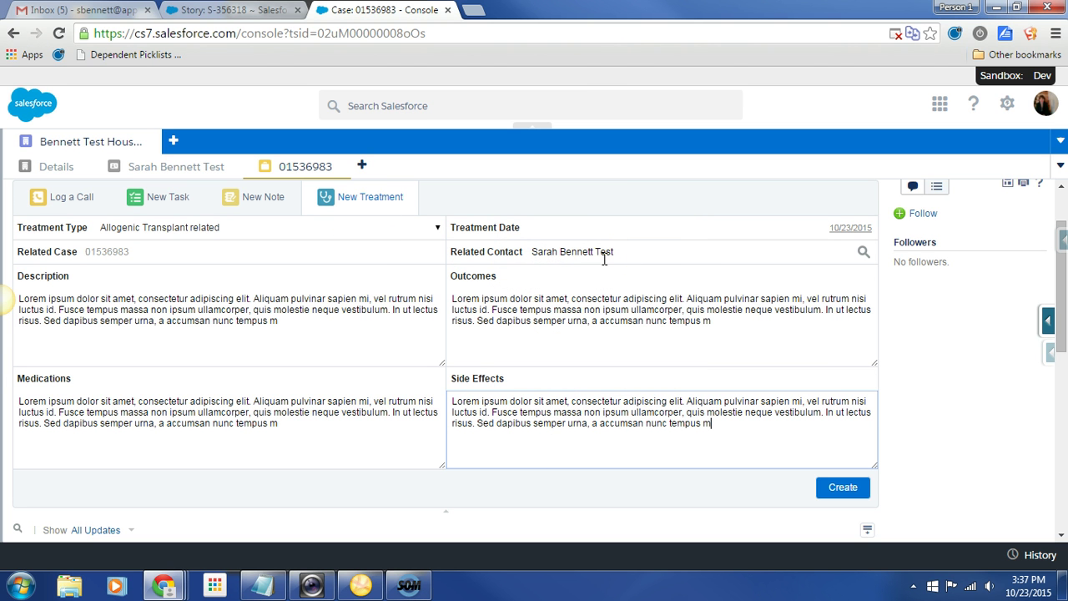
# Save treatment T-153357 and check that it tops the case feed
pyautogui.click(843, 494)
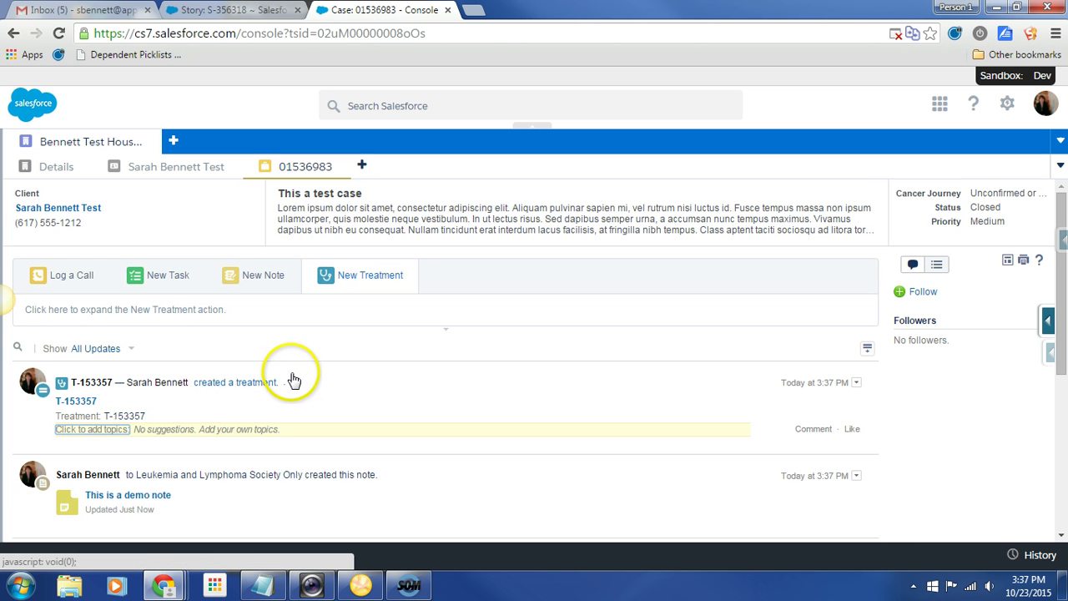
pyautogui.click(129, 351)
pyautogui.click(231, 341)
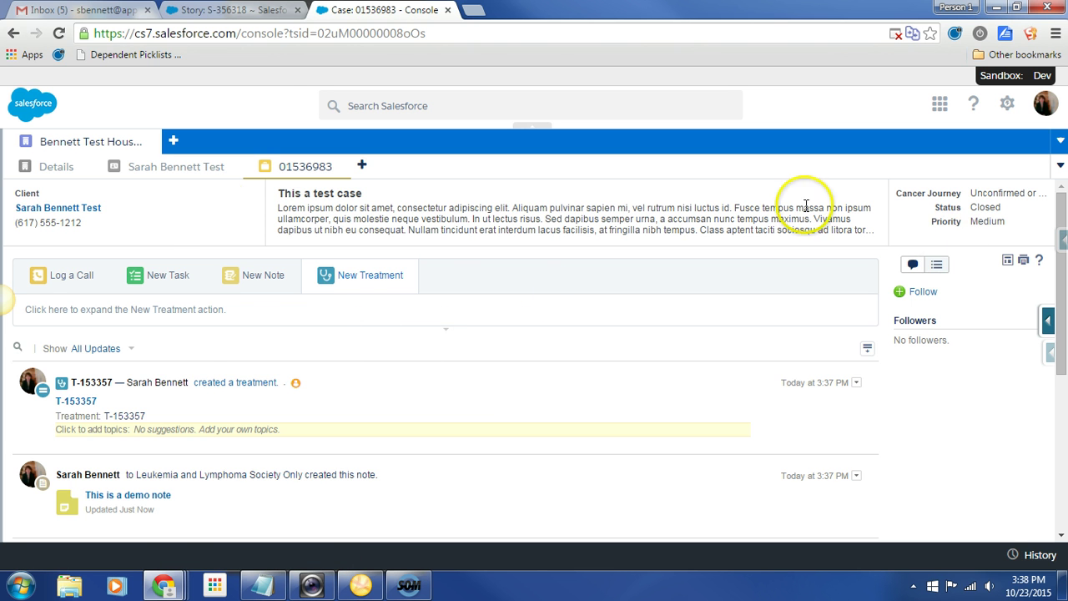
pyautogui.scroll(-4, 409, 352)
pyautogui.scroll(5, 409, 352)
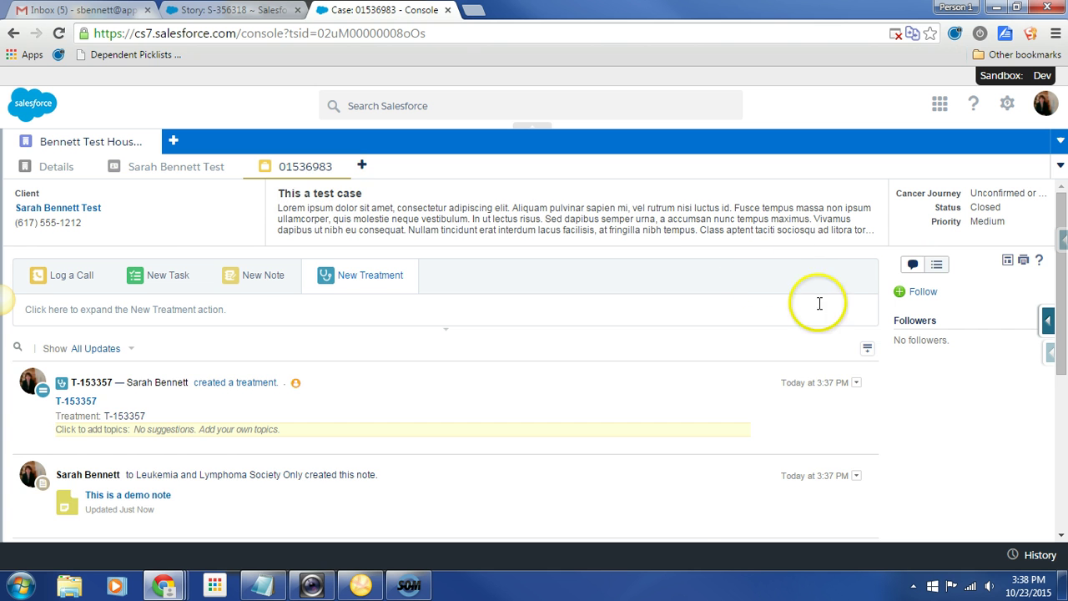
# Switch case 01536983 to its detail view and review Open Activities, Activity History, Notes and Treatments
pyautogui.click(936, 265)
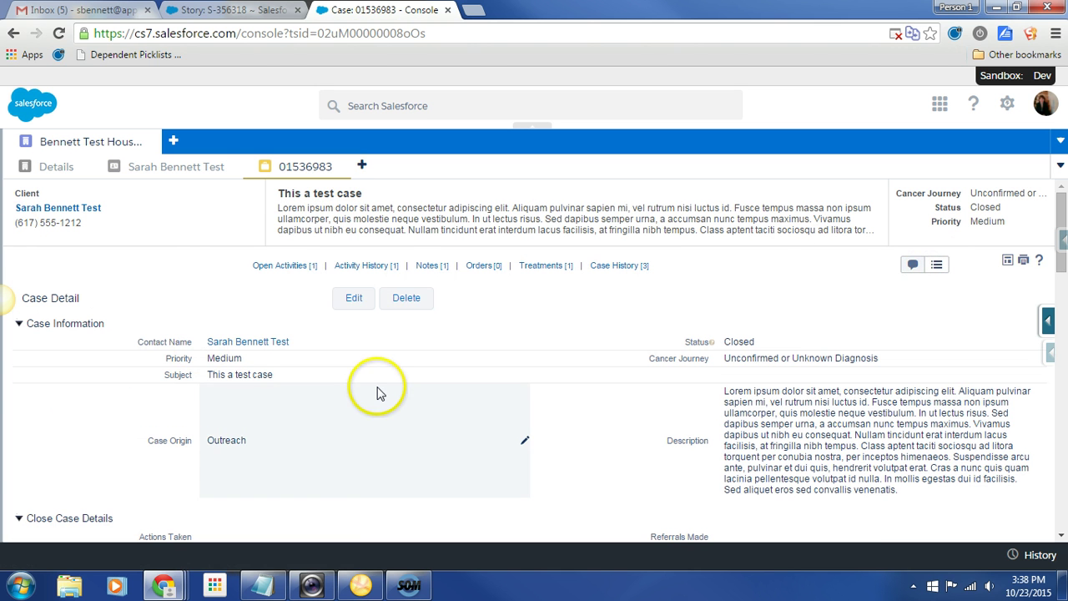
pyautogui.moveTo(268, 272)
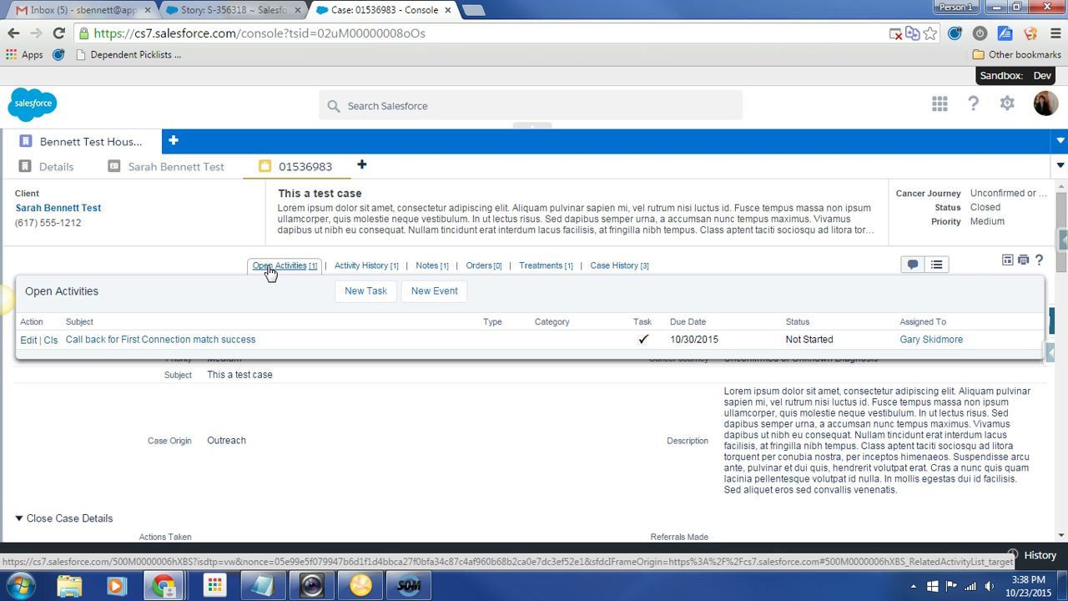
pyautogui.click(375, 273)
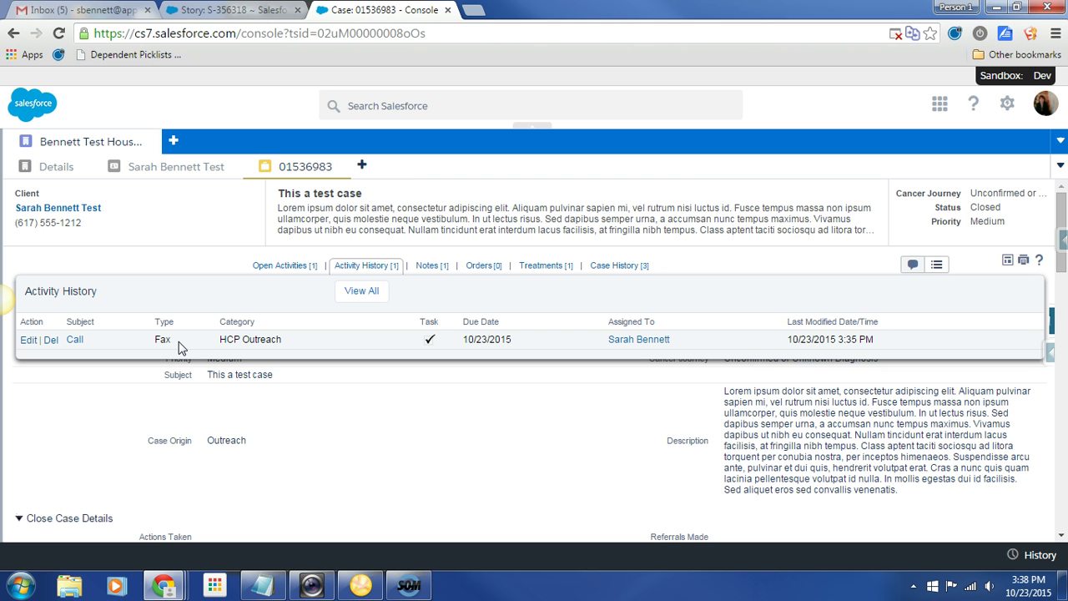
pyautogui.moveTo(434, 271)
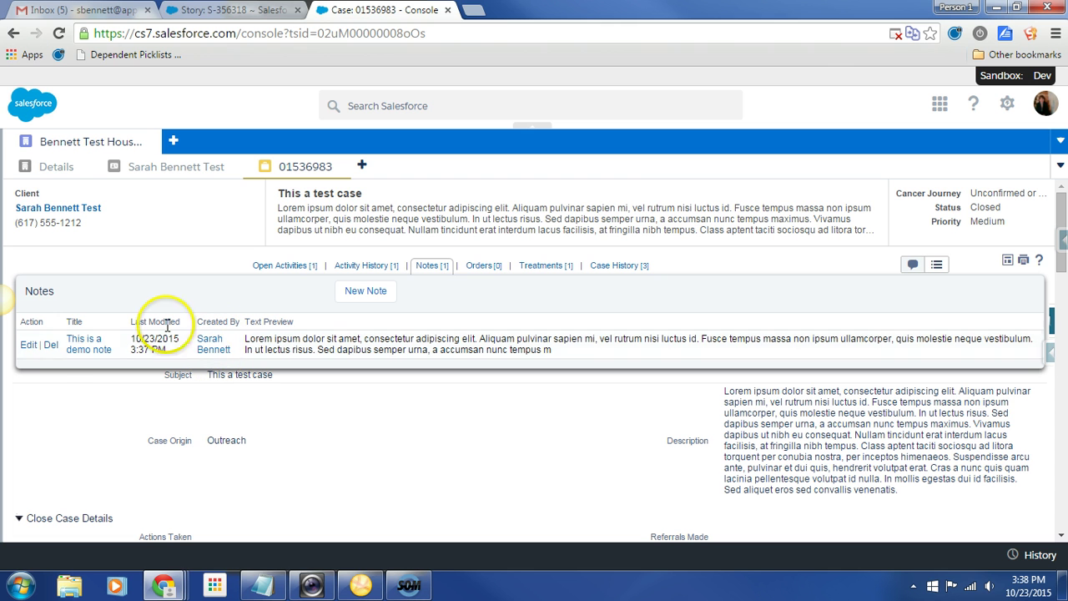
pyautogui.moveTo(488, 272)
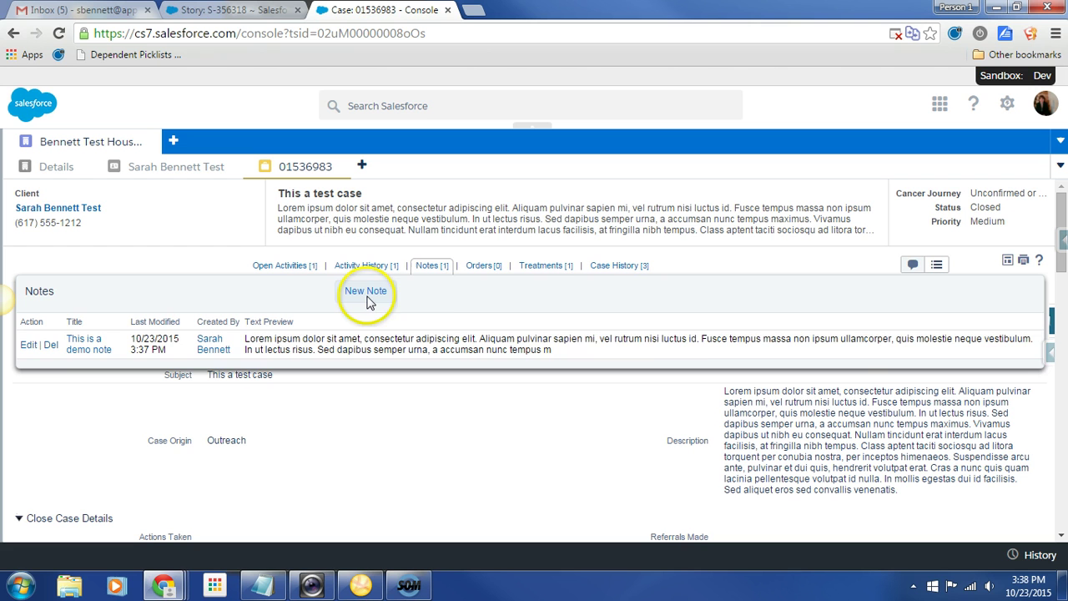
pyautogui.moveTo(541, 268)
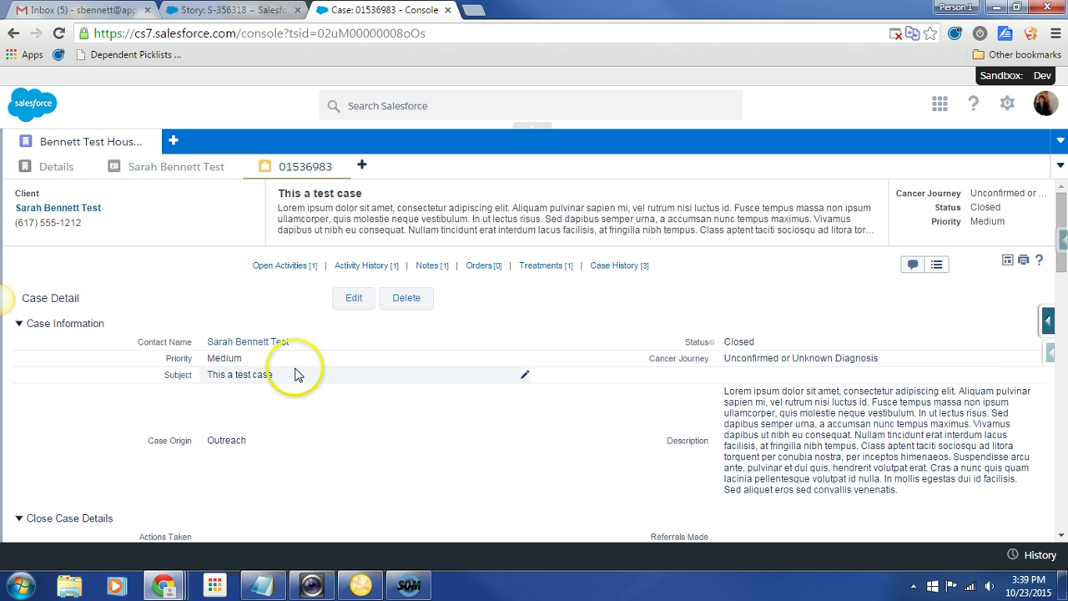
# Scroll down the case detail and expand the PCR Data section
pyautogui.scroll(-2, 330, 424)
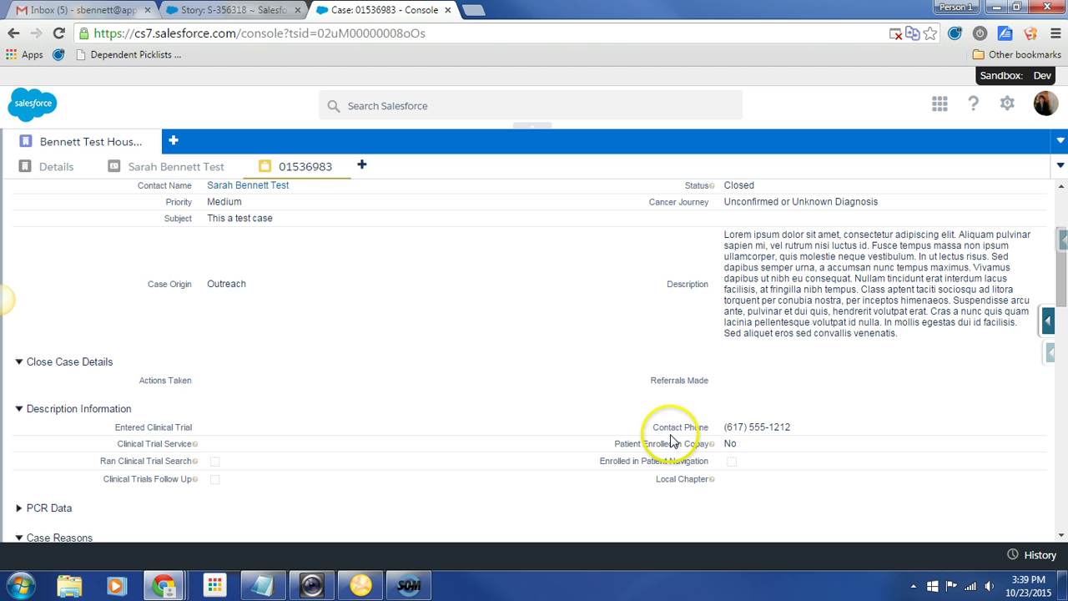
pyautogui.scroll(-2, 267, 436)
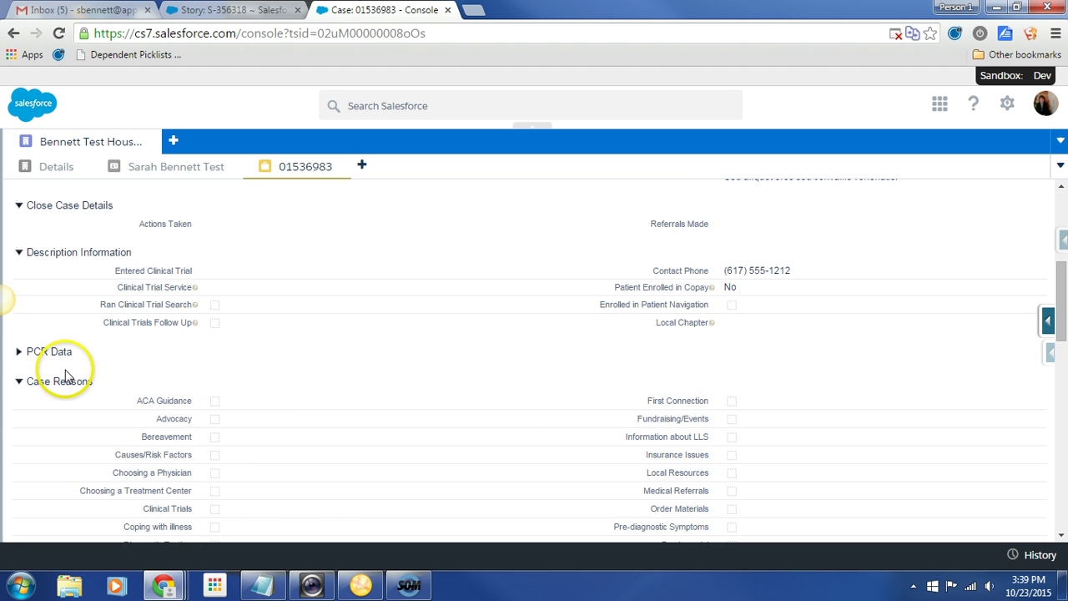
pyautogui.click(19, 353)
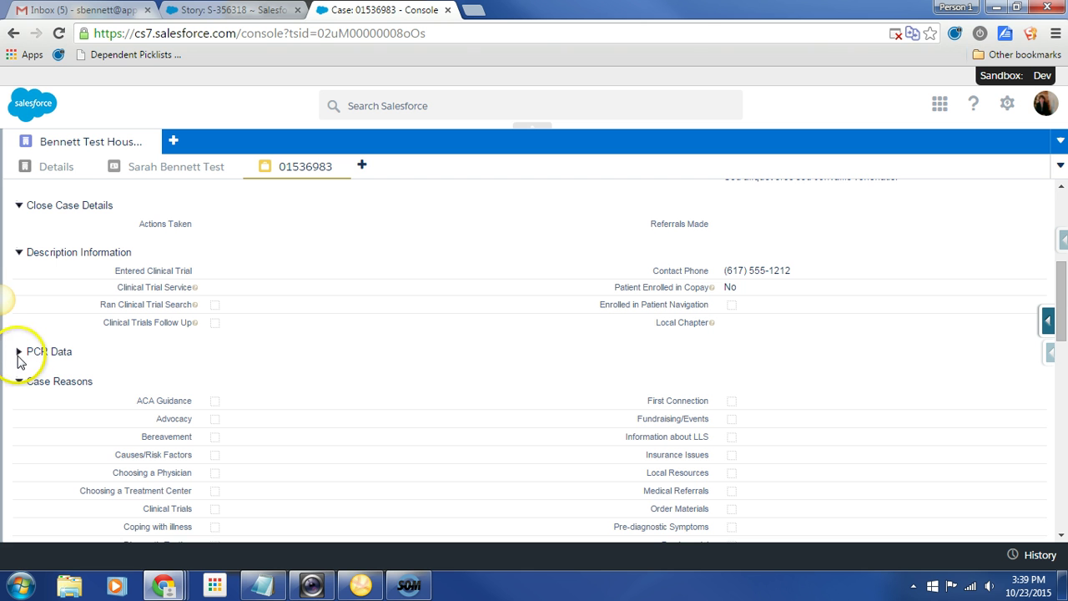
pyautogui.click(19, 354)
pyautogui.click(19, 353)
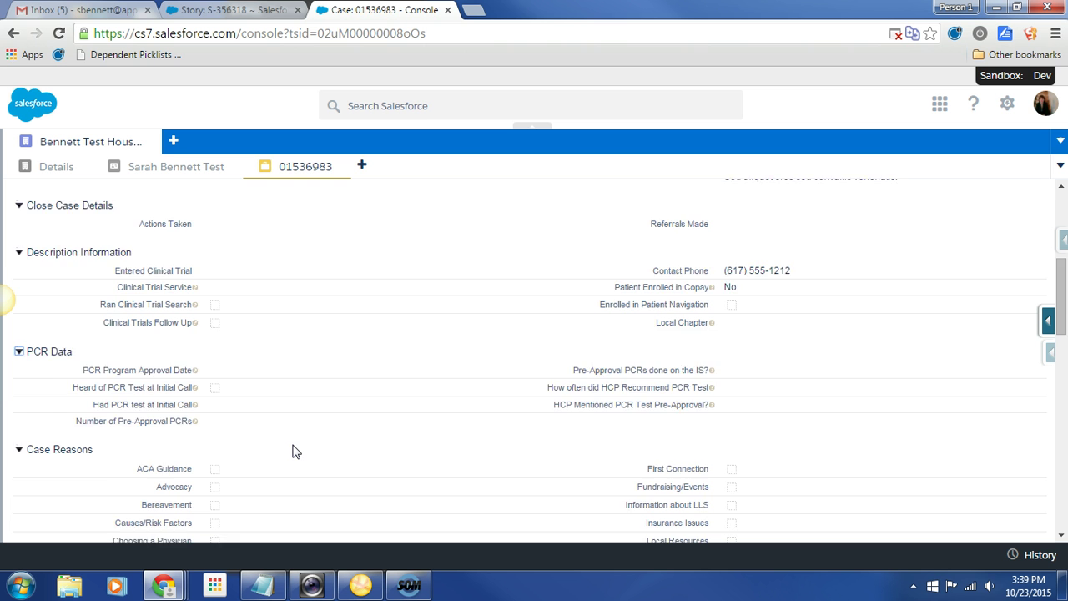
# Scroll through the related lists (open activity, orders, case history), then back toward the top
pyautogui.scroll(-1, 292, 452)
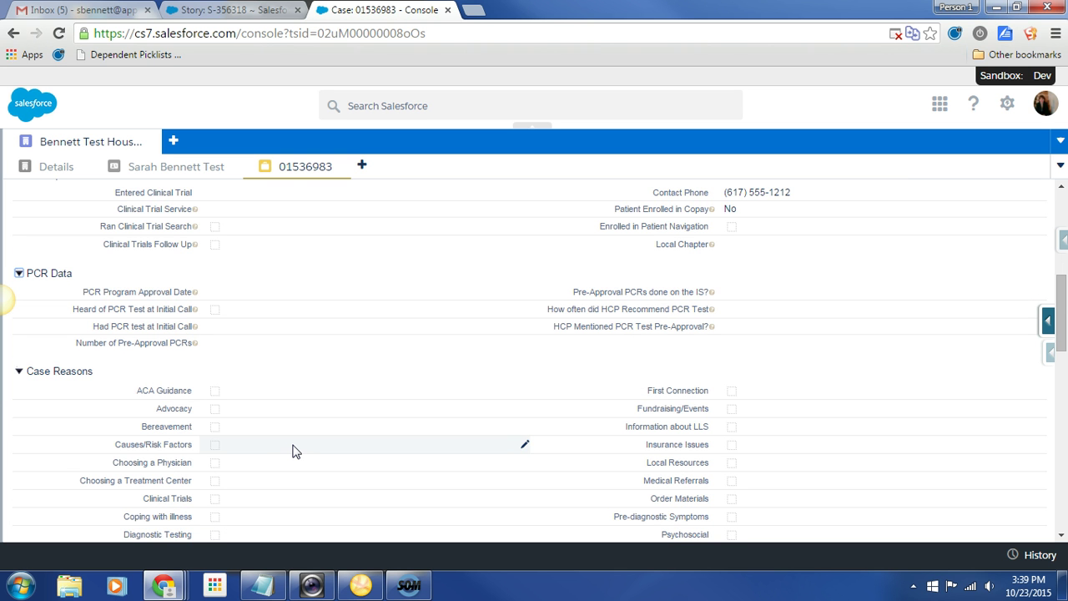
pyautogui.scroll(-4, 292, 452)
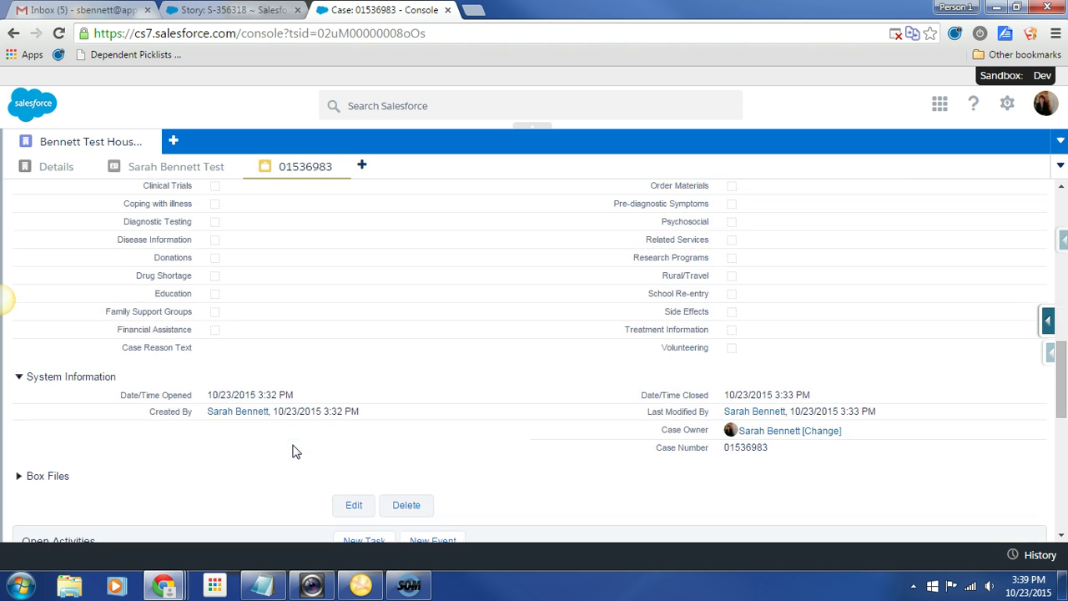
pyautogui.scroll(4, 292, 452)
pyautogui.scroll(-1, 292, 451)
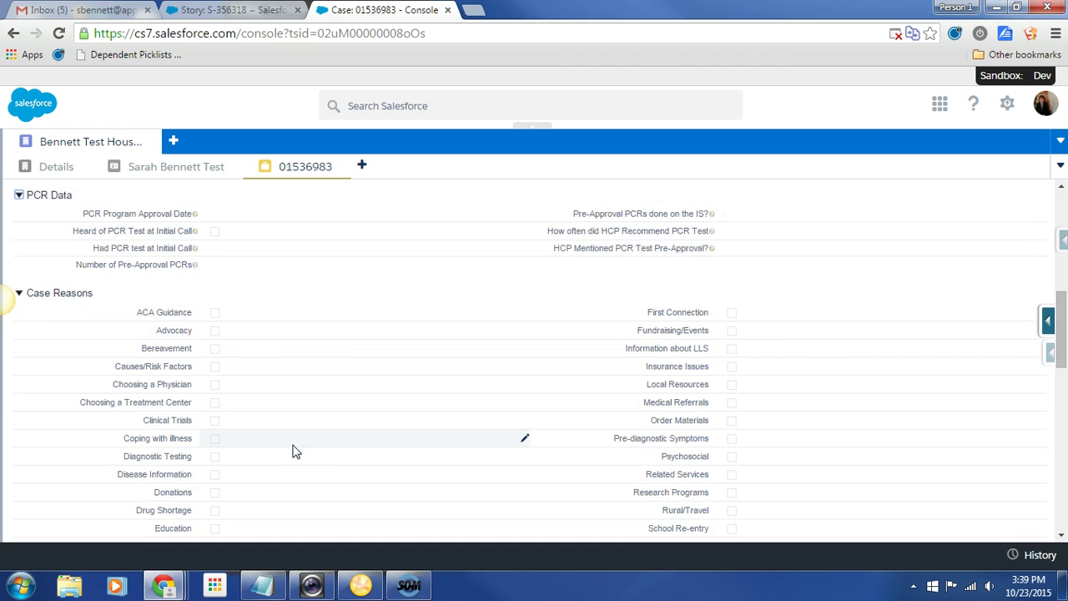
pyautogui.scroll(-4, 292, 451)
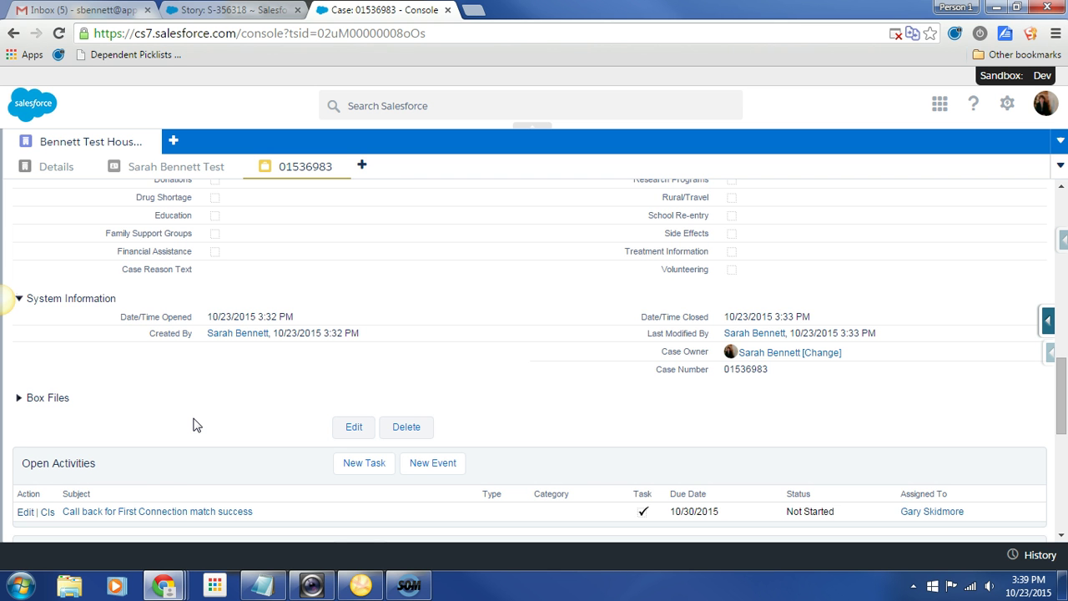
pyautogui.scroll(-1, 193, 425)
pyautogui.scroll(1, 193, 425)
pyautogui.scroll(-1, 193, 425)
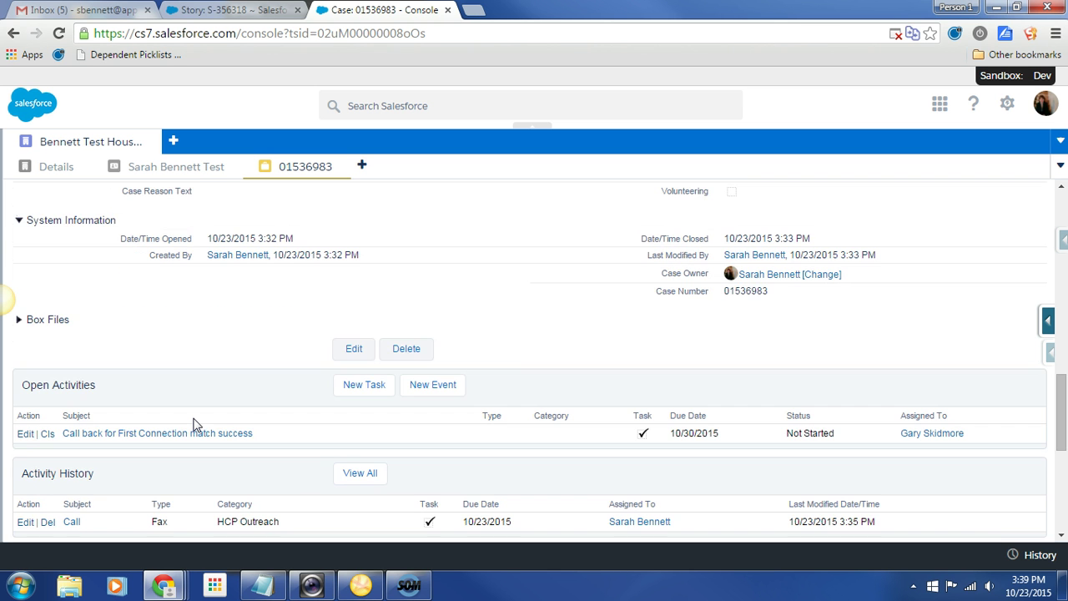
pyautogui.scroll(-1, 192, 425)
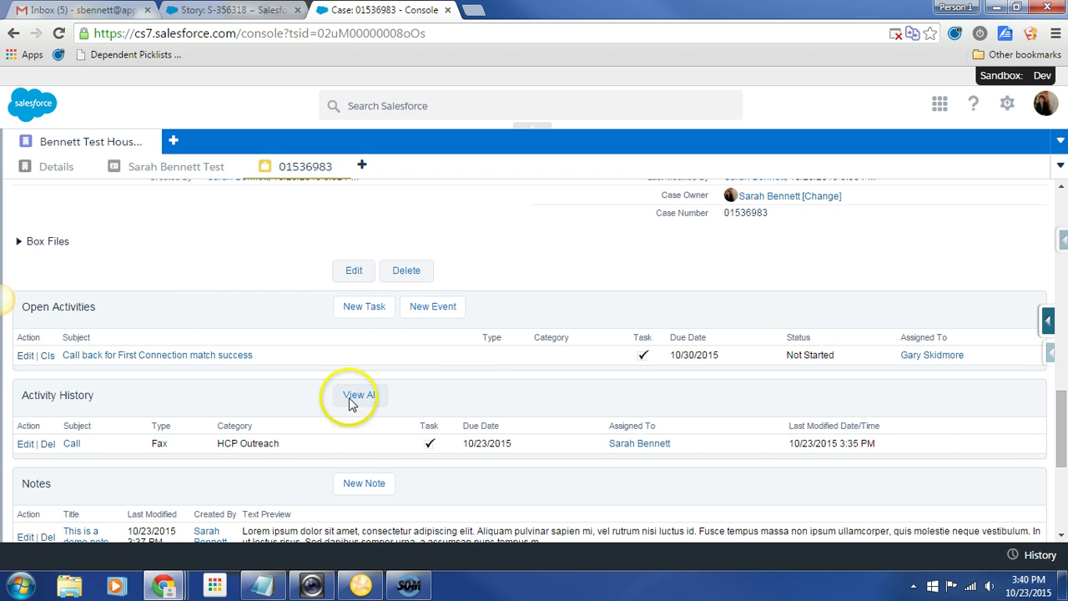
pyautogui.scroll(-2, 214, 433)
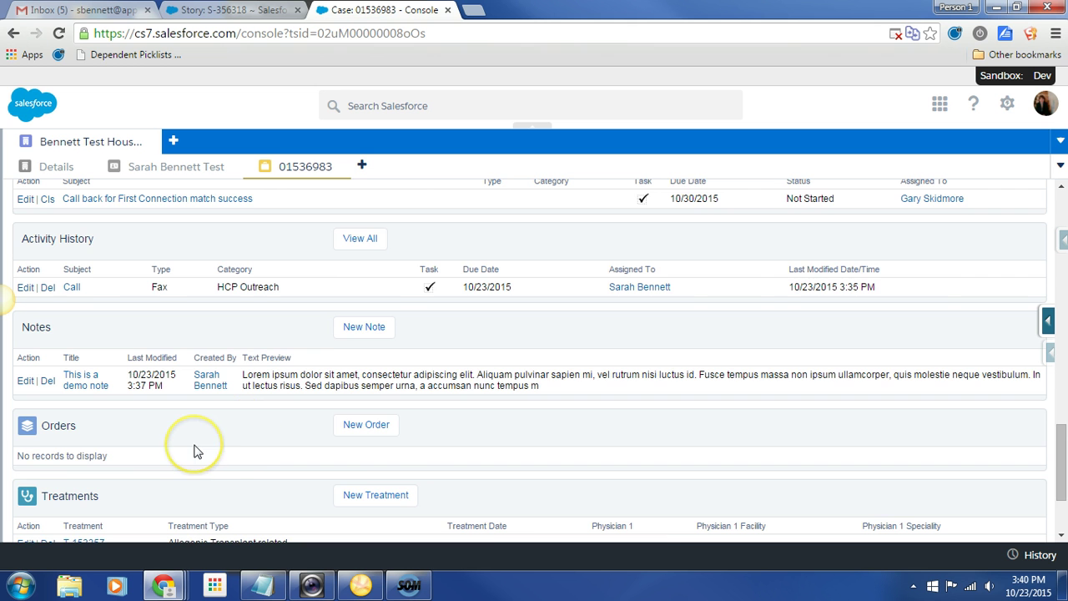
pyautogui.scroll(-2, 195, 445)
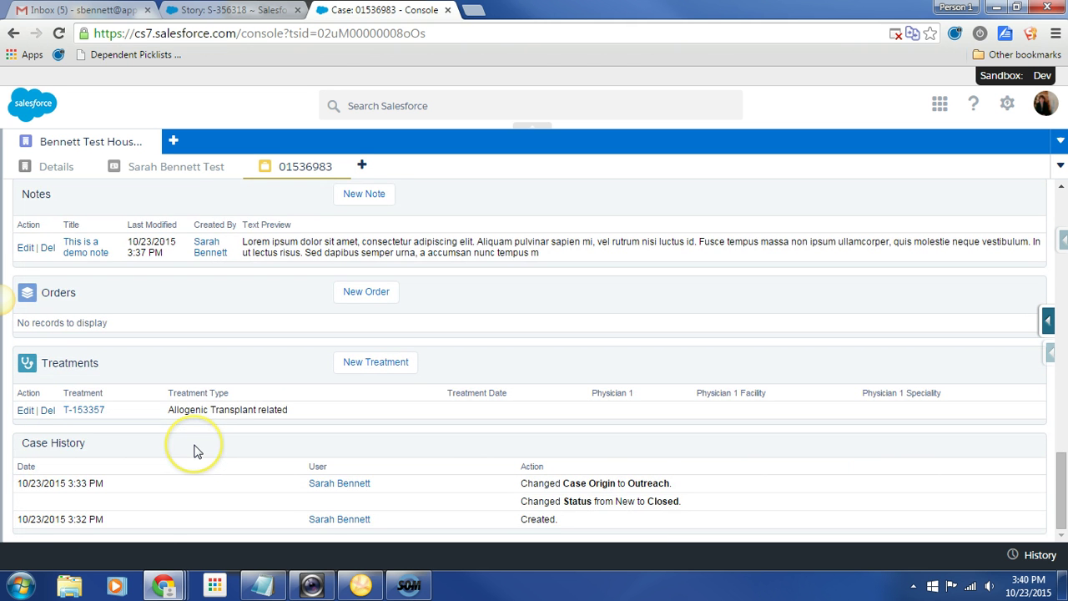
pyautogui.scroll(10, 197, 450)
pyautogui.scroll(5, 197, 449)
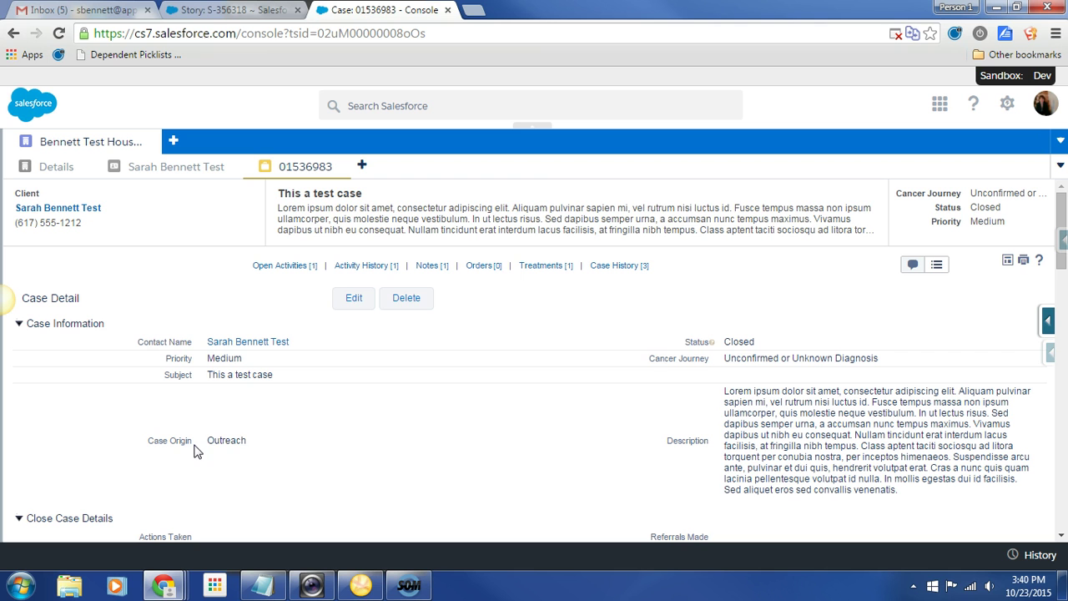